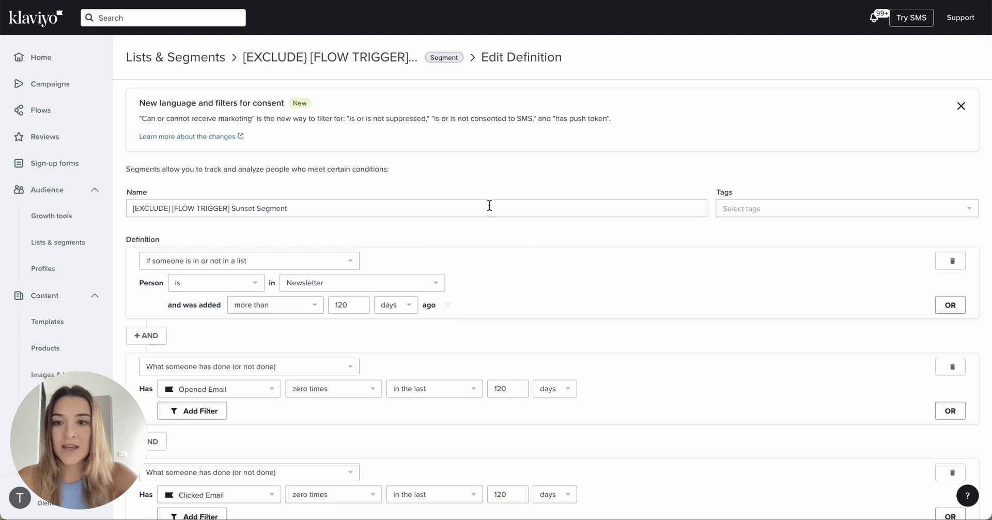
{"action": "left_click_drag", "start_coordinate": [288, 203], "coordinate": [231, 202]}
{"action": "left_click", "coordinate": [470, 237]}
{"action": "scroll", "coordinate": [470, 238], "scroll_direction": "down", "scroll_amount": 2}
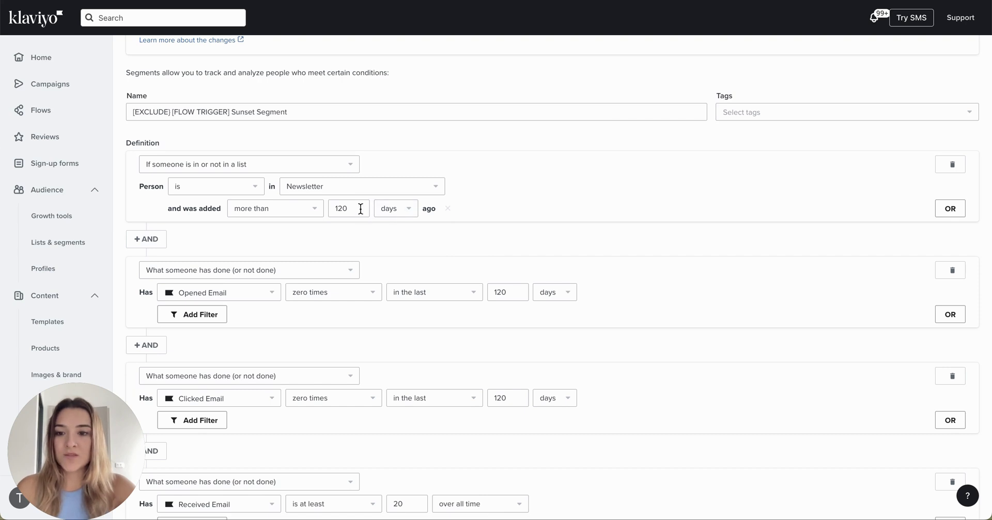
{"action": "double_click", "coordinate": [338, 208]}
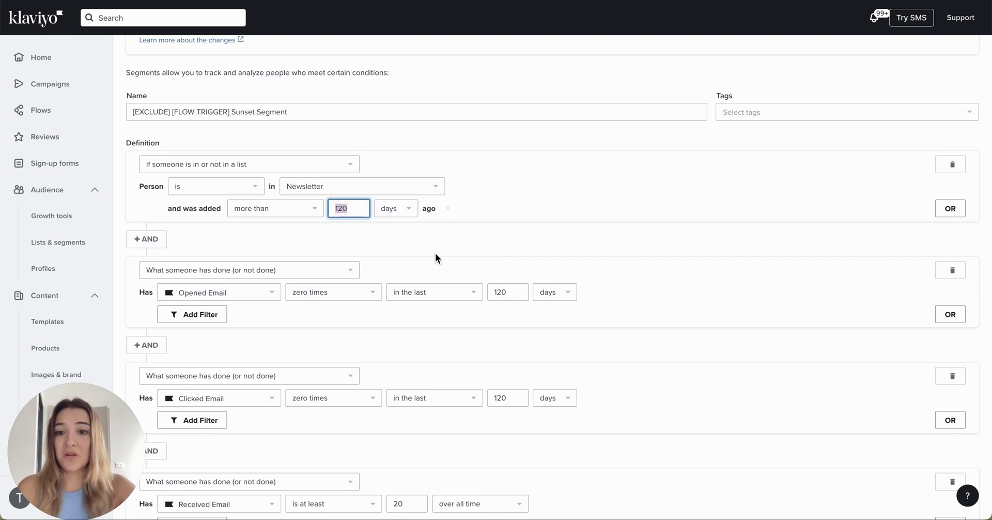
{"action": "scroll", "coordinate": [435, 252], "scroll_direction": "down", "scroll_amount": 1}
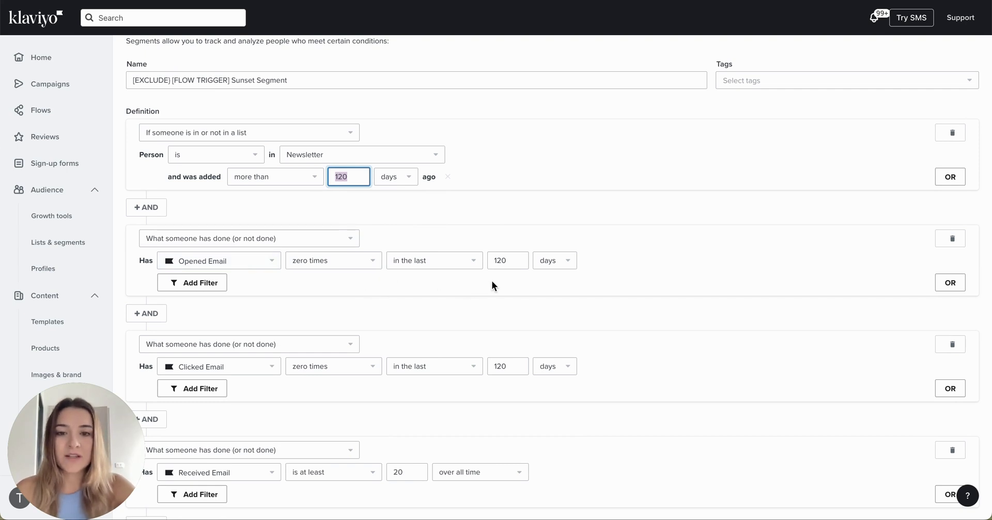
{"action": "scroll", "coordinate": [506, 363], "scroll_direction": "down", "scroll_amount": 1}
{"action": "scroll", "coordinate": [505, 364], "scroll_direction": "down", "scroll_amount": 2}
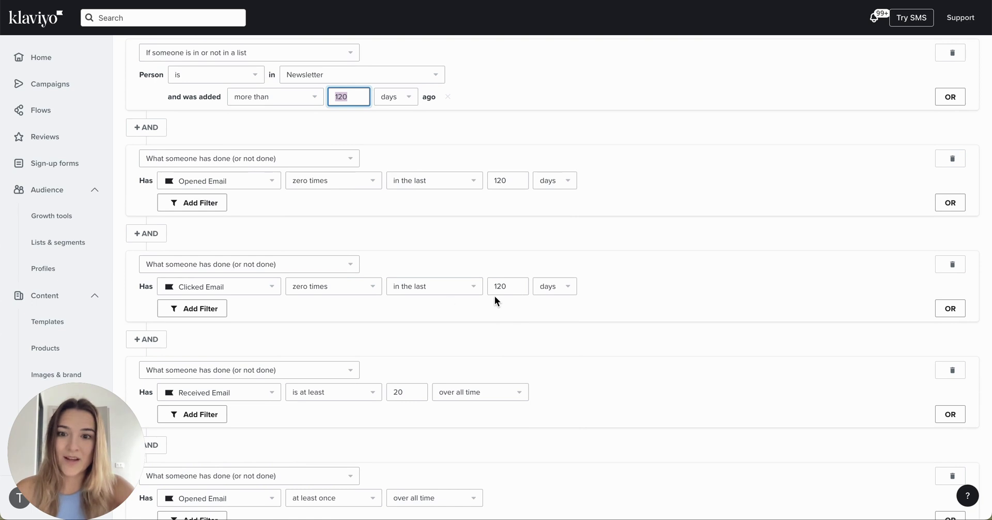
{"action": "scroll", "coordinate": [517, 302], "scroll_direction": "down", "scroll_amount": 3}
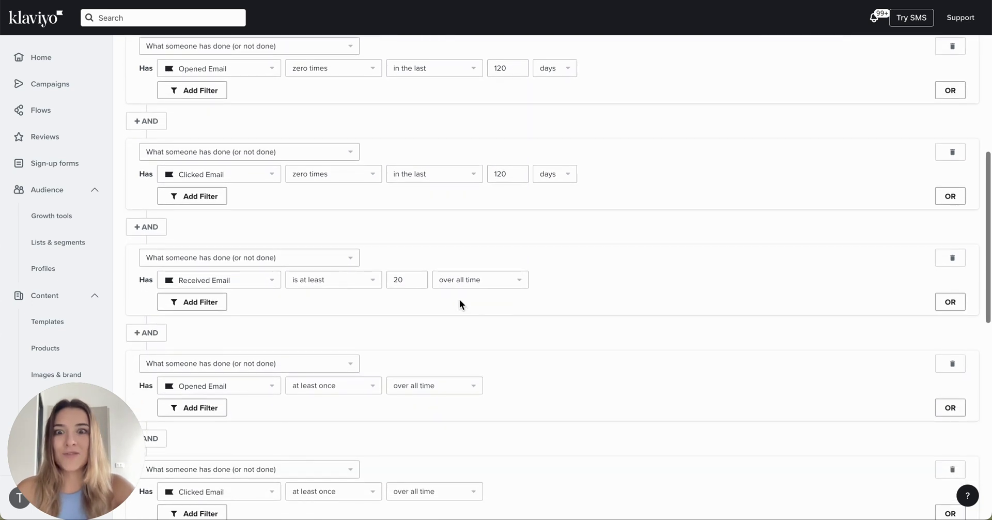
{"action": "left_click", "coordinate": [394, 280]}
{"action": "double_click", "coordinate": [400, 281]}
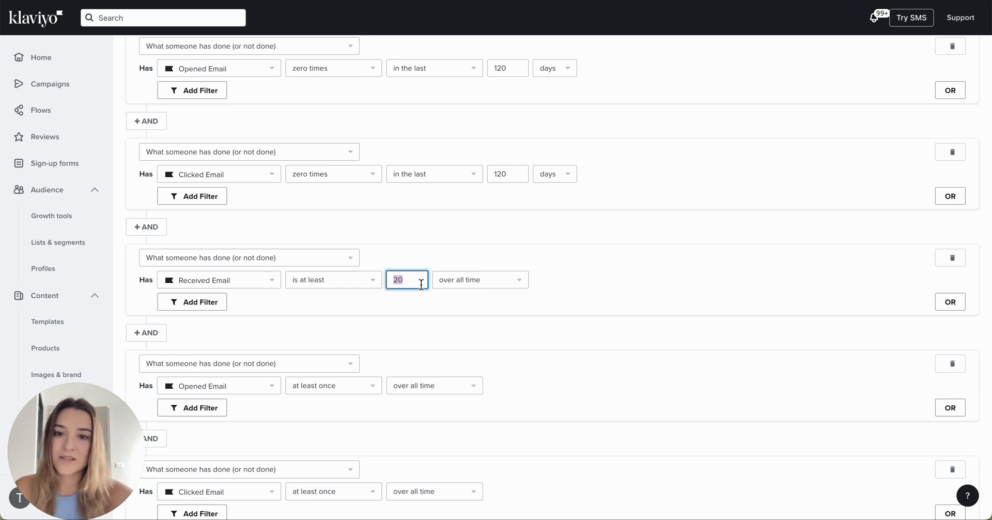
{"action": "scroll", "coordinate": [406, 299], "scroll_direction": "down", "scroll_amount": 2}
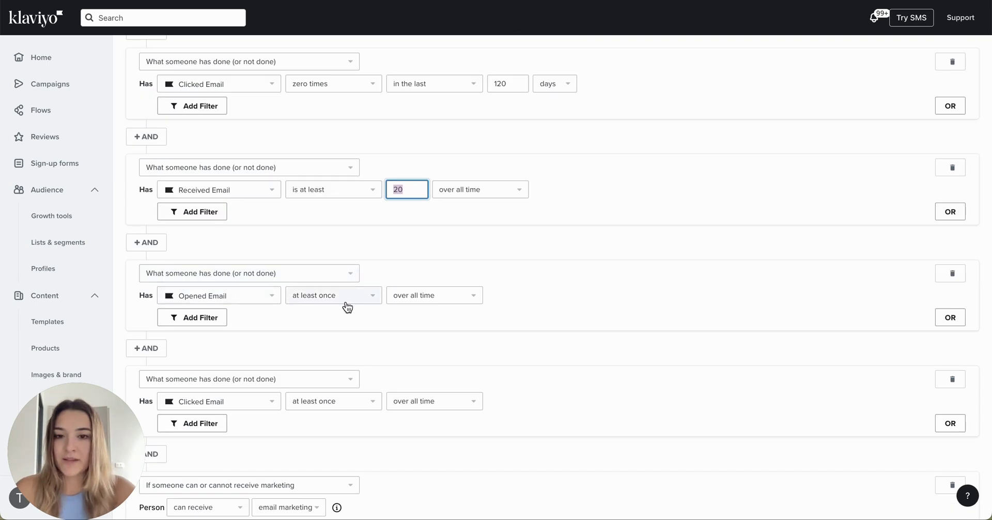
{"action": "scroll", "coordinate": [346, 307], "scroll_direction": "down", "scroll_amount": 1}
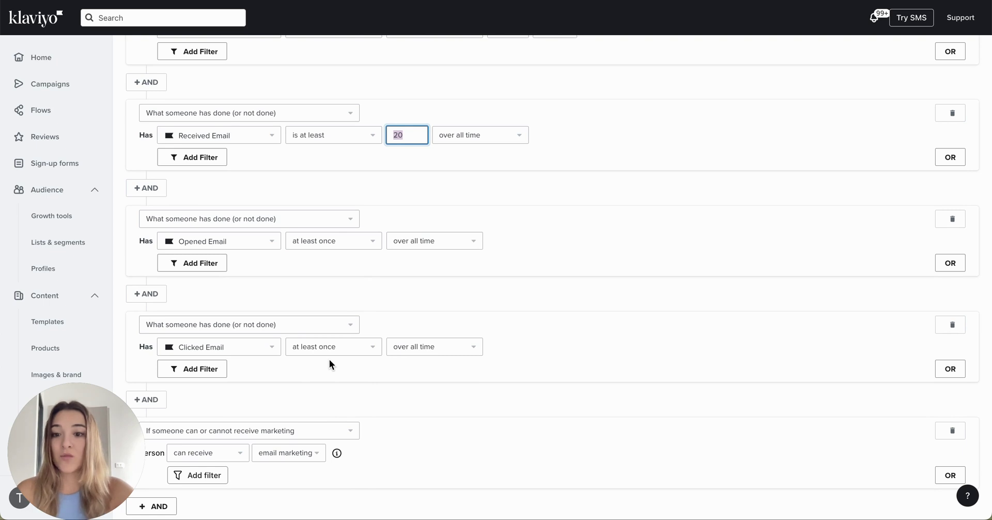
{"action": "scroll", "coordinate": [330, 358], "scroll_direction": "down", "scroll_amount": 2}
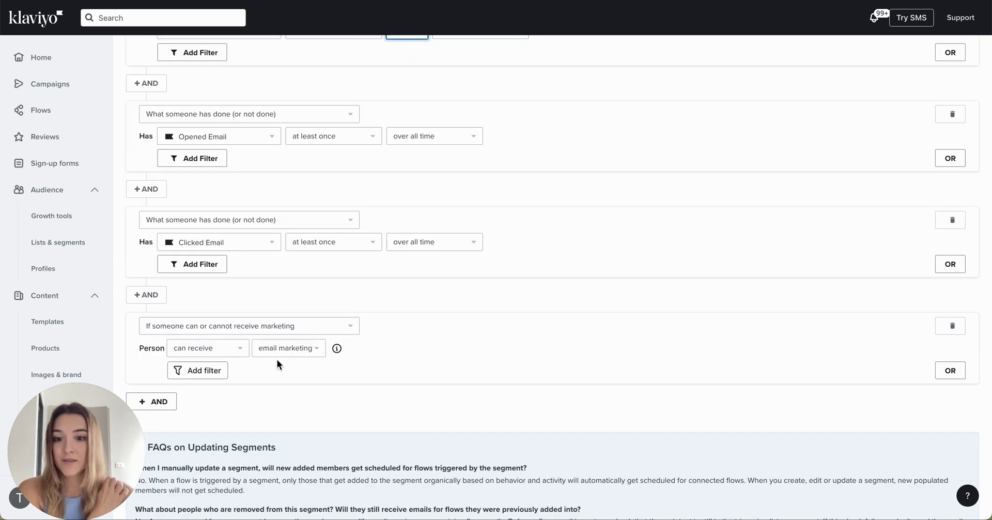
{"action": "scroll", "coordinate": [356, 336], "scroll_direction": "down", "scroll_amount": 2}
{"action": "scroll", "coordinate": [612, 297], "scroll_direction": "up", "scroll_amount": 3}
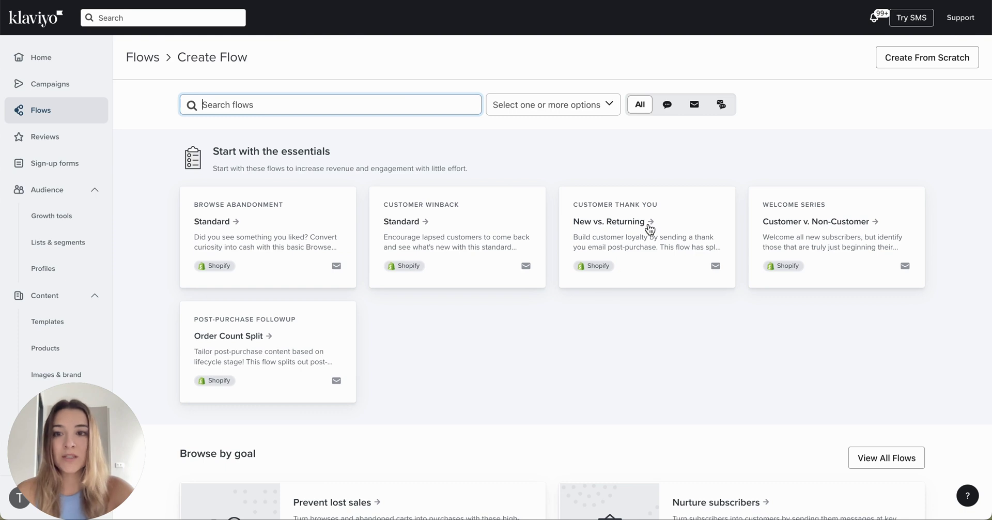
- Create a new flow from scratch named 'Sunset Flow (test)'
{"action": "left_click", "coordinate": [938, 67]}
{"action": "left_click", "coordinate": [450, 133]}
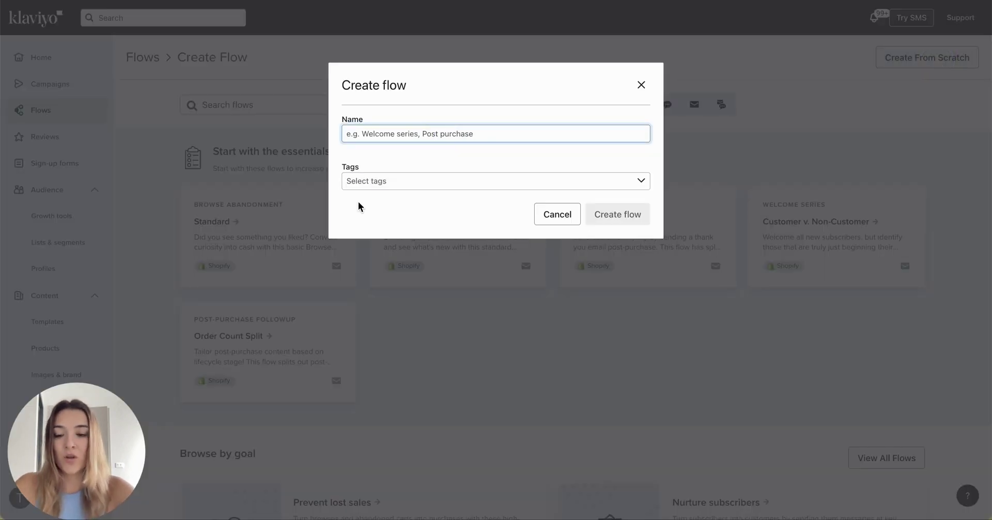
{"action": "type", "text": "Sun"}
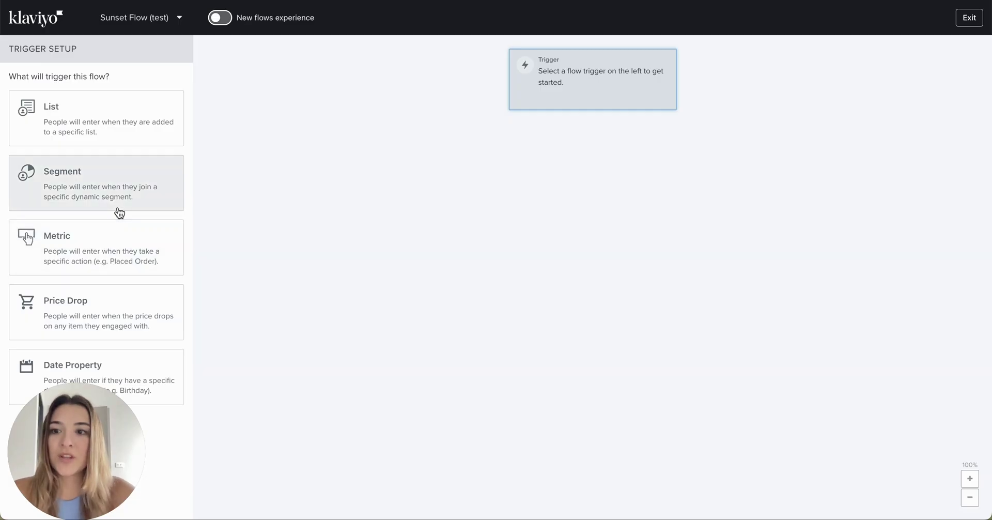
{"action": "left_click_drag", "start_coordinate": [100, 47], "coordinate": [15, 49]}
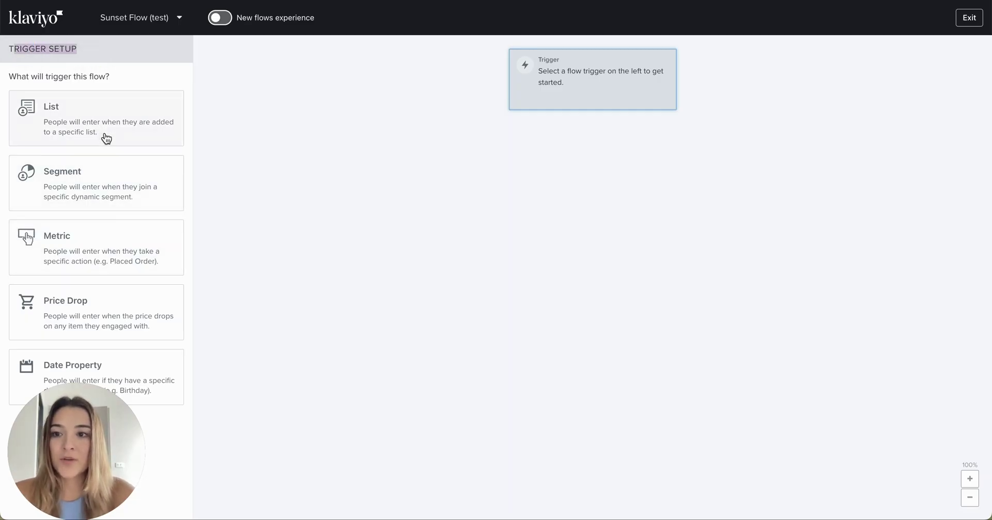
- Trigger the flow on joining the [EXCLUDE] [FLOW TRIGGER] Sunset Segment and add a flow filter
{"action": "left_click", "coordinate": [112, 187]}
{"action": "left_click", "coordinate": [110, 167]}
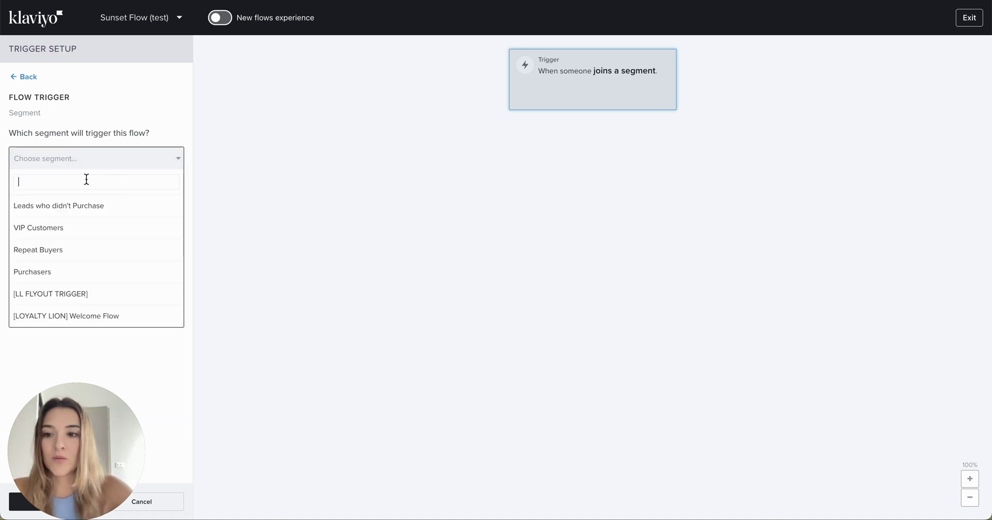
{"action": "type", "text": "su"}
{"action": "left_click", "coordinate": [129, 210]}
{"action": "left_click", "coordinate": [129, 212]}
{"action": "left_click", "coordinate": [127, 136]}
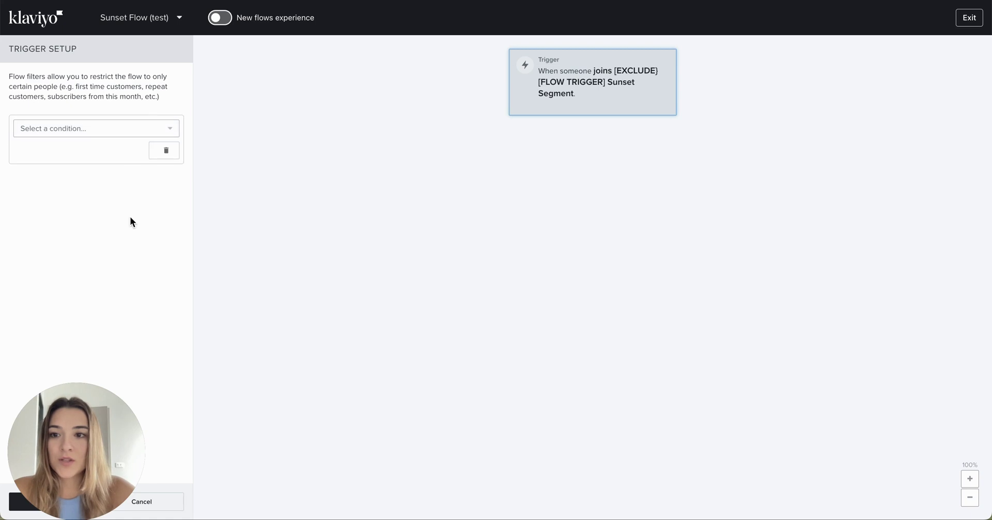
- Filter on Opened Email at least once since starting this flow
{"action": "left_click", "coordinate": [121, 130]}
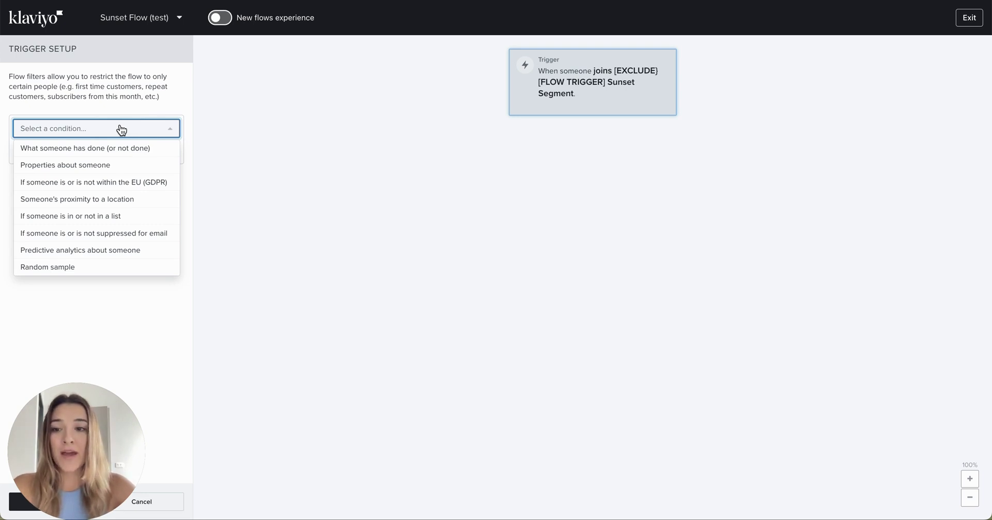
{"action": "left_click", "coordinate": [122, 148]}
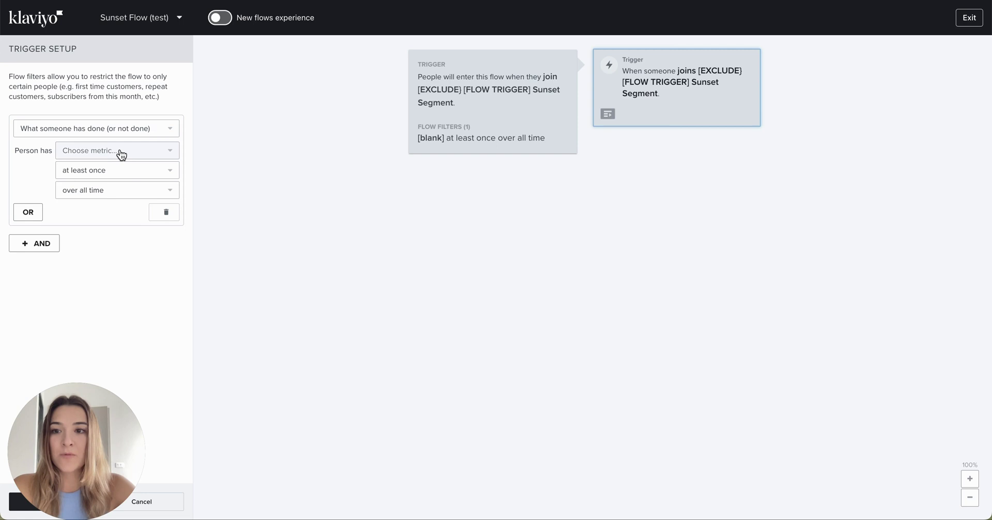
{"action": "left_click", "coordinate": [121, 154]}
{"action": "left_click", "coordinate": [115, 177]}
{"action": "type", "text": "open"}
{"action": "left_click", "coordinate": [125, 209]}
{"action": "left_click", "coordinate": [110, 194]}
{"action": "left_click", "coordinate": [104, 210]}
{"action": "left_click", "coordinate": [108, 195]}
{"action": "left_click", "coordinate": [104, 211]}
{"action": "left_click", "coordinate": [104, 193]}
{"action": "left_click", "coordinate": [109, 312]}
- Add an AND filter: Clicked Email zero times since starting this flow
{"action": "left_click", "coordinate": [29, 243]}
{"action": "left_click", "coordinate": [66, 275]}
{"action": "left_click", "coordinate": [78, 295]}
{"action": "left_click", "coordinate": [94, 296]}
{"action": "left_click", "coordinate": [101, 323]}
{"action": "type", "text": "click"}
{"action": "left_click", "coordinate": [103, 365]}
{"action": "left_click", "coordinate": [101, 316]}
{"action": "left_click", "coordinate": [100, 351]}
{"action": "left_click", "coordinate": [95, 337]}
{"action": "left_click", "coordinate": [99, 460]}
- Add an AND filter: Placed Order zero times since starting this flow
{"action": "left_click", "coordinate": [35, 389]}
{"action": "left_click", "coordinate": [95, 423]}
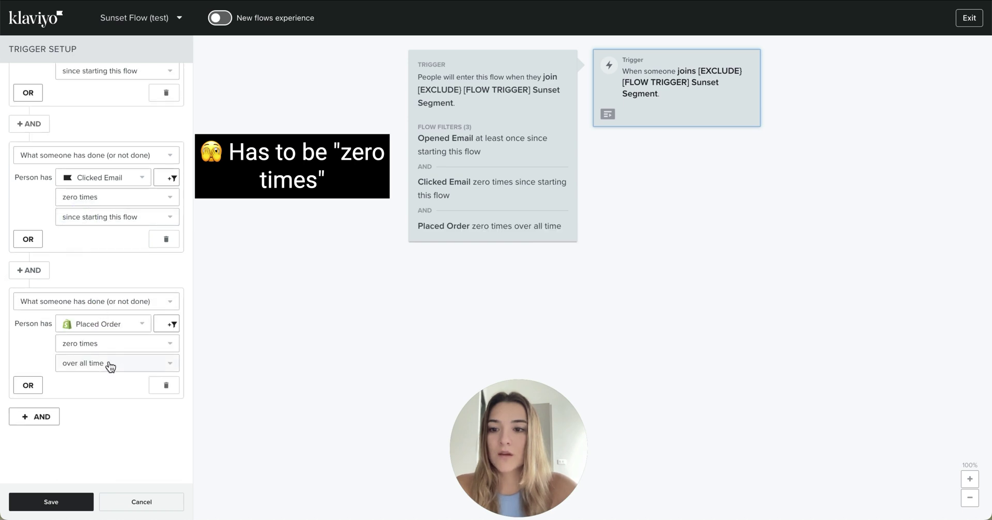
{"action": "left_click", "coordinate": [108, 363]}
{"action": "key", "text": "Escape"}
{"action": "left_click", "coordinate": [108, 364]}
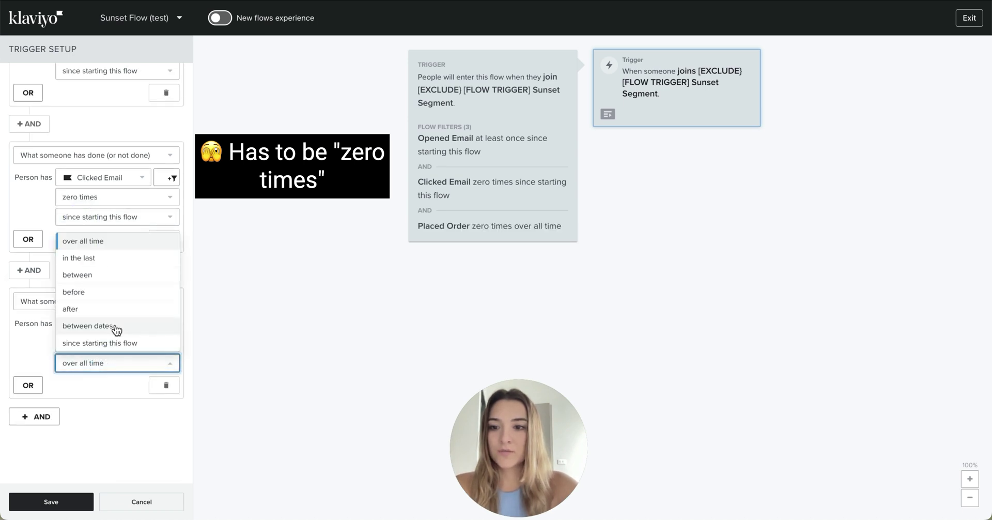
{"action": "left_click", "coordinate": [116, 343]}
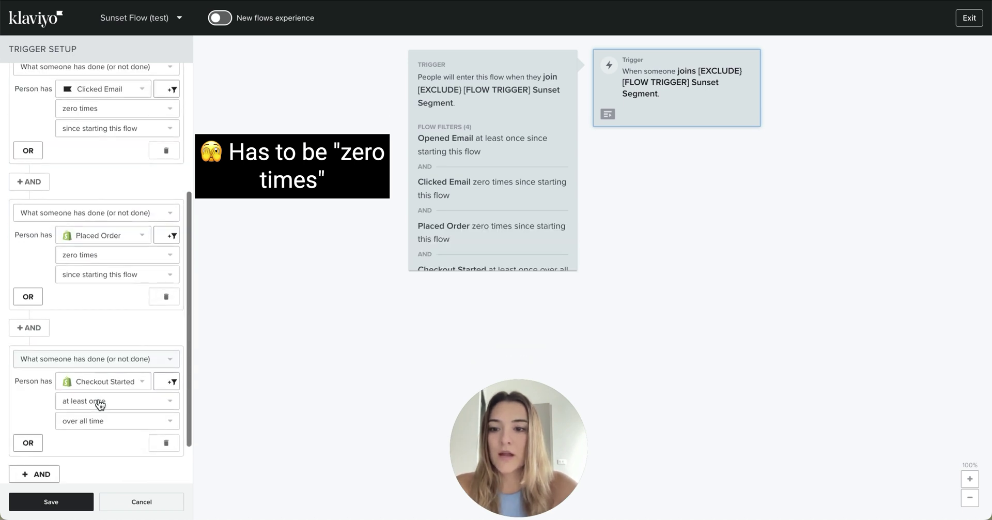
- Set Checkout Started to zero times and save the trigger and four flow filters
{"action": "scroll", "coordinate": [100, 404], "scroll_direction": "down", "scroll_amount": 1}
{"action": "left_click", "coordinate": [100, 373]}
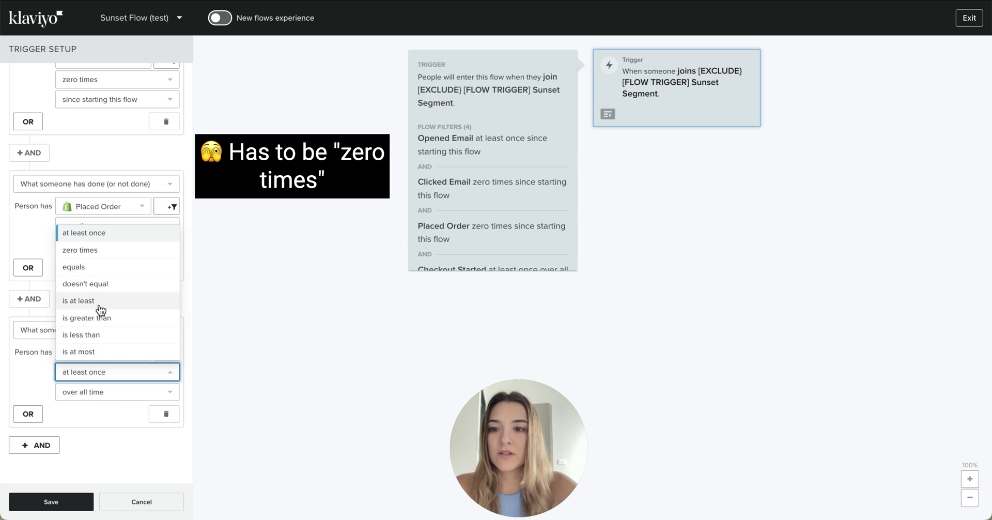
{"action": "left_click", "coordinate": [99, 252]}
{"action": "left_click", "coordinate": [93, 392]}
{"action": "key", "text": "Escape"}
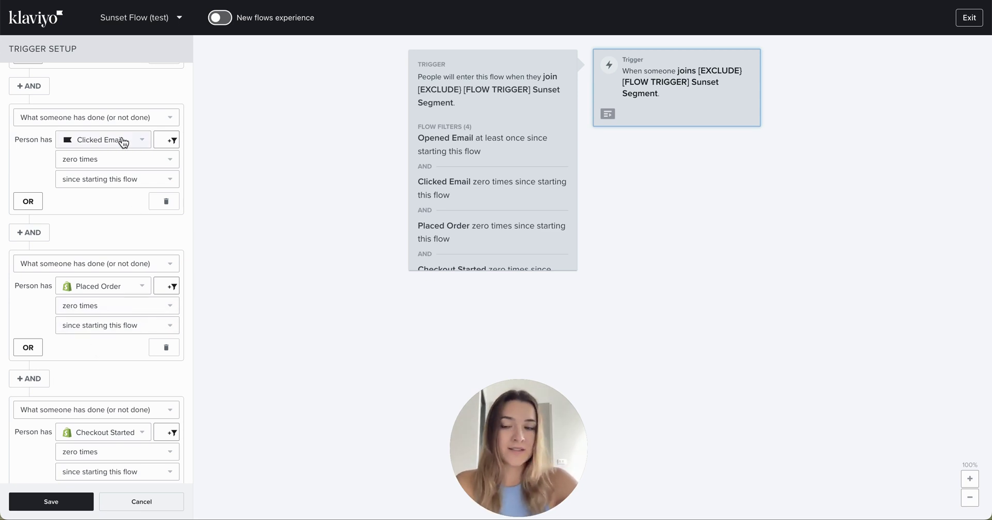
{"action": "left_click", "coordinate": [75, 500]}
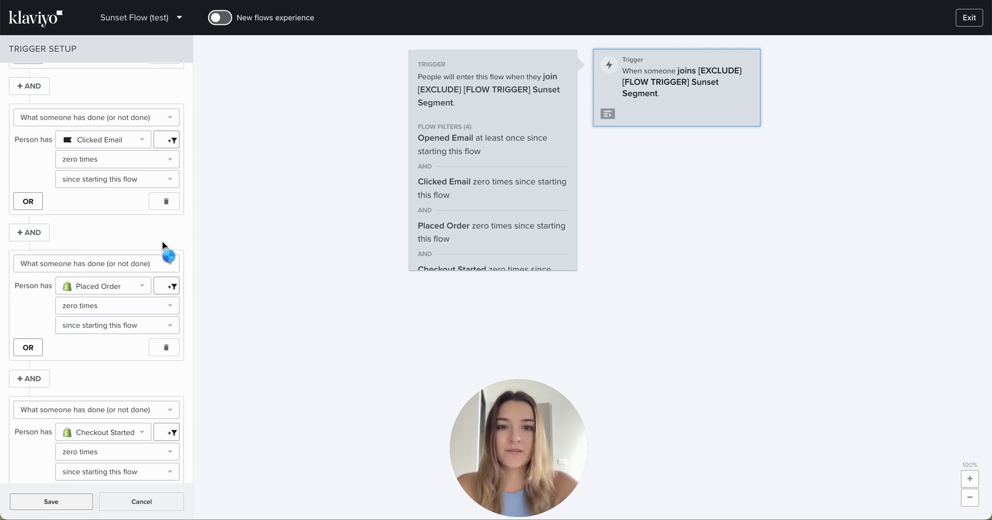
- Finish the trigger setup and place an email step after the trigger
{"action": "left_click_drag", "start_coordinate": [529, 450], "coordinate": [155, 401]}
{"action": "left_click", "coordinate": [51, 501]}
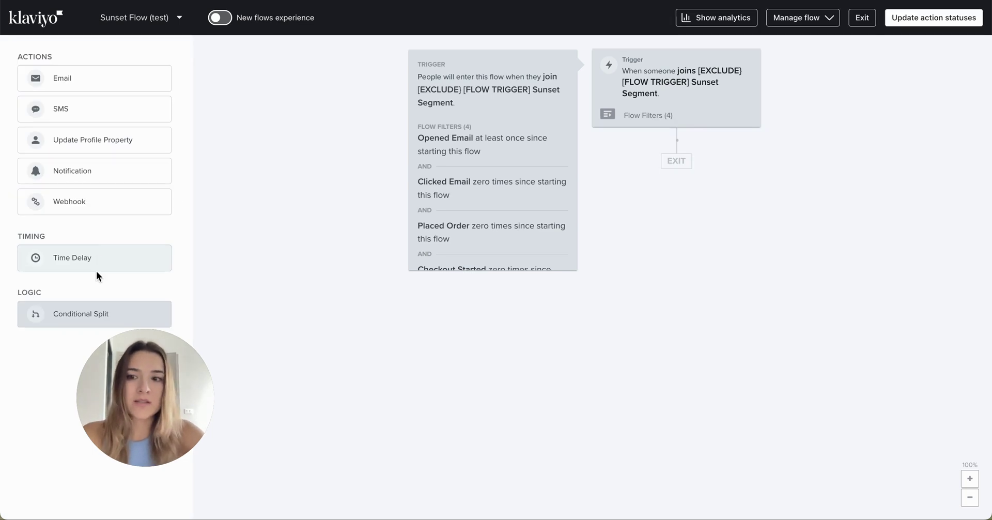
{"action": "left_click_drag", "start_coordinate": [82, 77], "coordinate": [675, 157]}
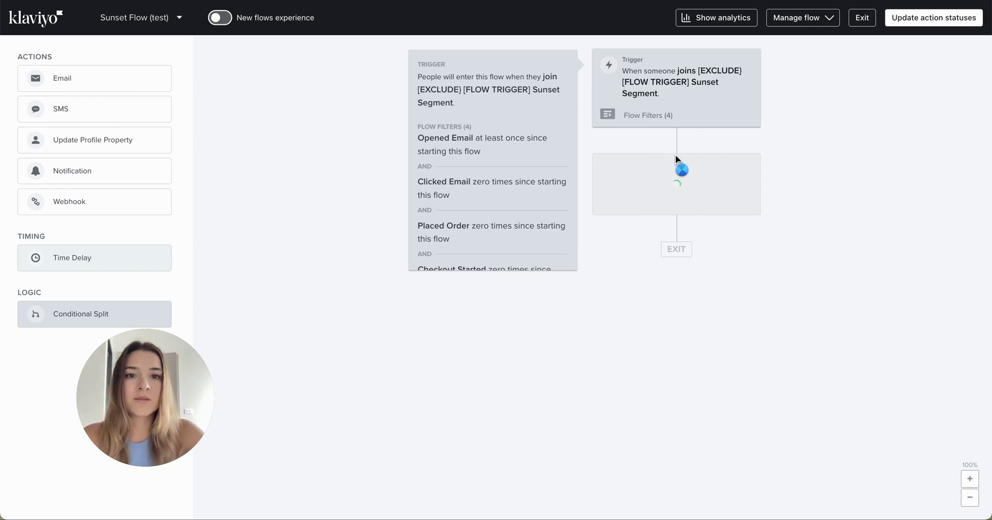
- Insert a 1-day delay until 8:00am recipient's local timezone before Email #1
{"action": "left_click_drag", "start_coordinate": [94, 257], "coordinate": [677, 141]}
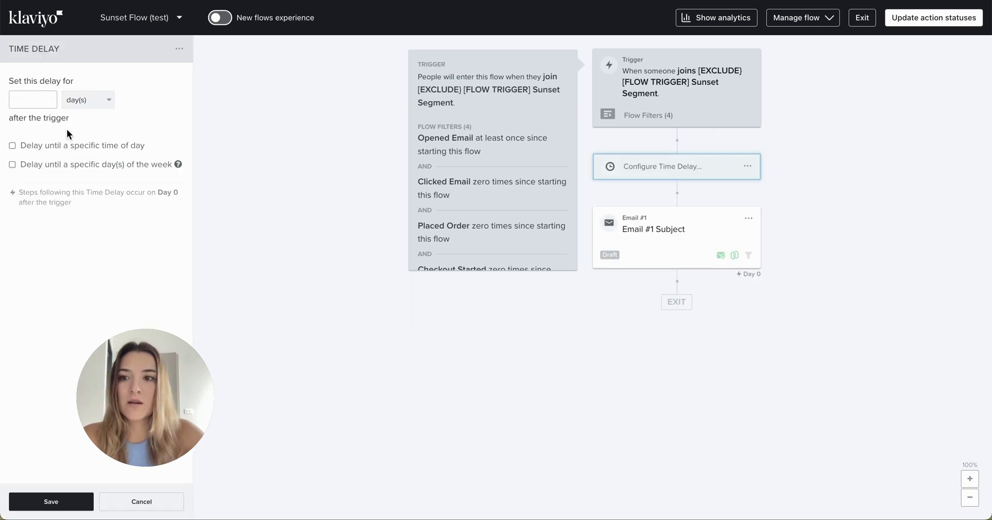
{"action": "type", "text": "1"}
{"action": "left_click", "coordinate": [12, 145]}
{"action": "left_click", "coordinate": [33, 163]}
{"action": "type", "text": "8"}
{"action": "left_click", "coordinate": [31, 184]}
{"action": "left_click", "coordinate": [103, 165]}
{"action": "left_click", "coordinate": [108, 207]}
{"action": "left_click", "coordinate": [50, 500]}
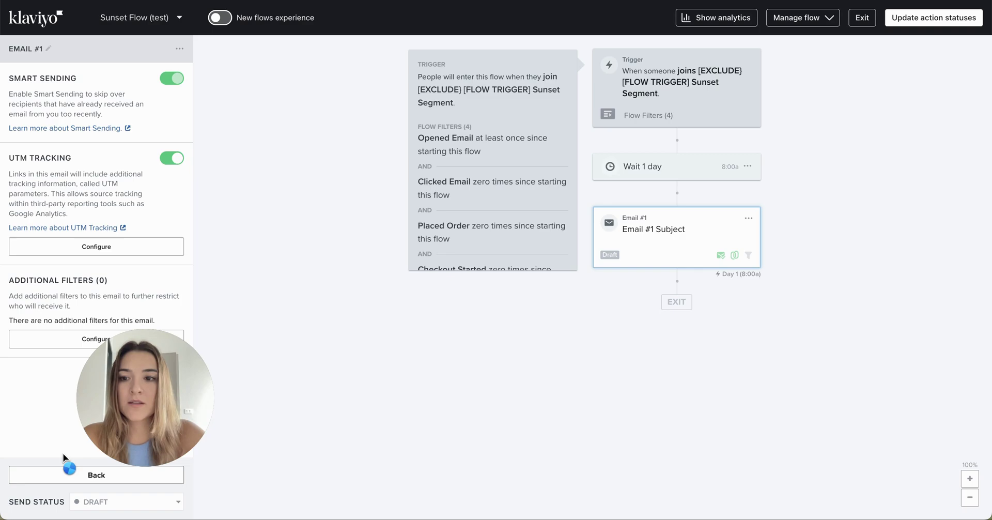
{"action": "left_click", "coordinate": [60, 474]}
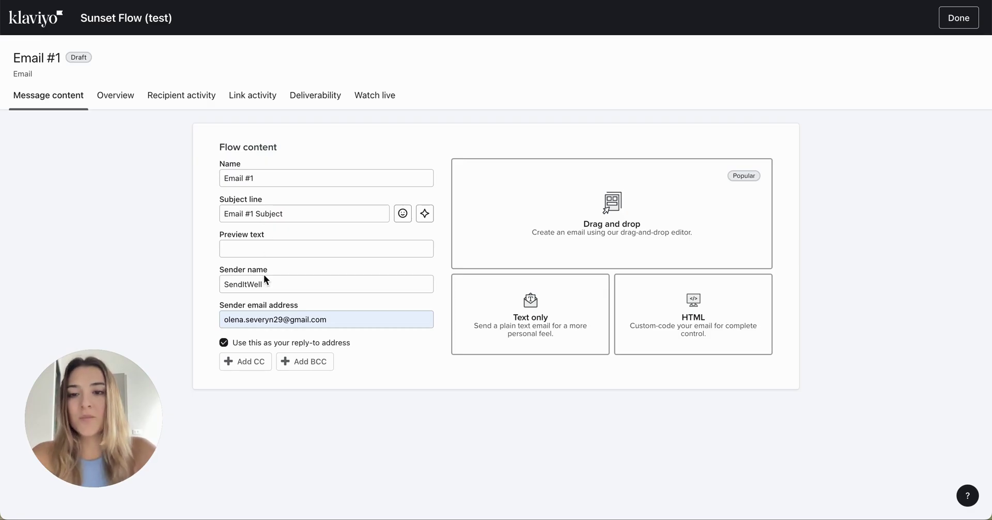
- Use the Subject Line Assistant to set the subject 'Ready for a Reunion? We Are!'
{"action": "left_click", "coordinate": [403, 213]}
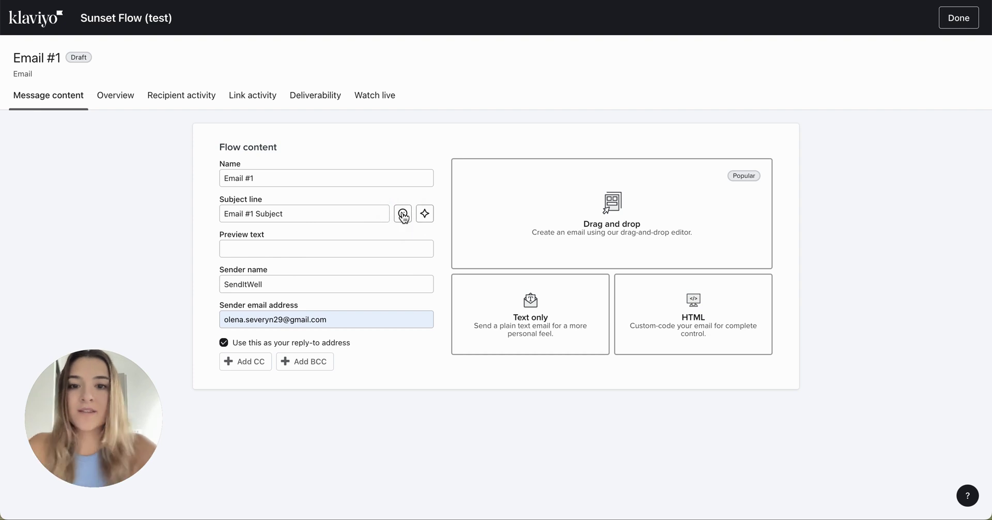
{"action": "left_click", "coordinate": [424, 214]}
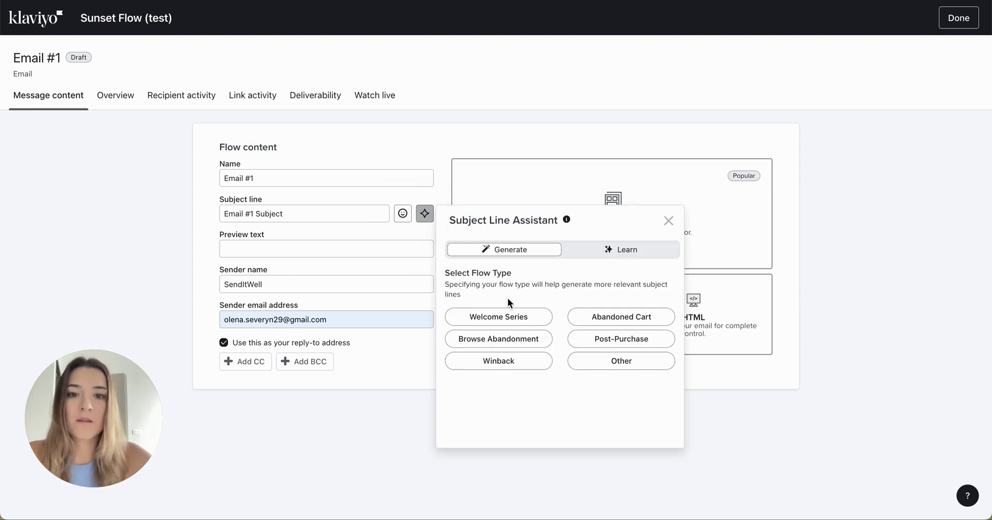
{"action": "left_click", "coordinate": [499, 360]}
{"action": "left_click", "coordinate": [550, 350]}
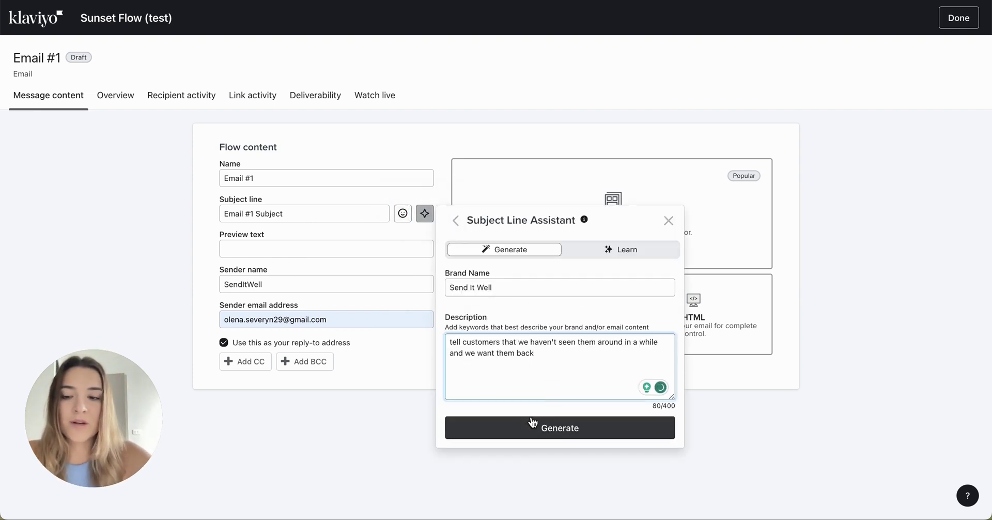
{"action": "left_click", "coordinate": [566, 437]}
{"action": "left_click", "coordinate": [567, 437]}
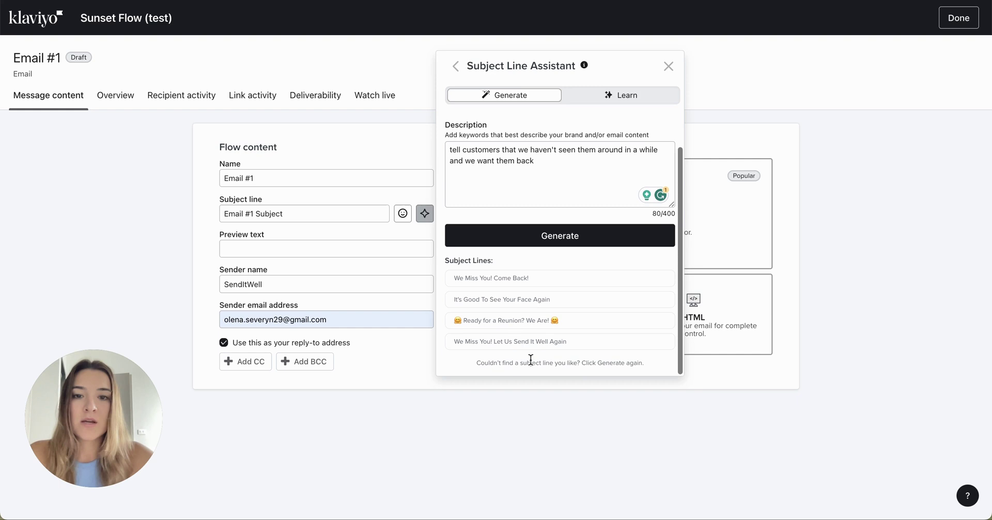
{"action": "left_click", "coordinate": [537, 325]}
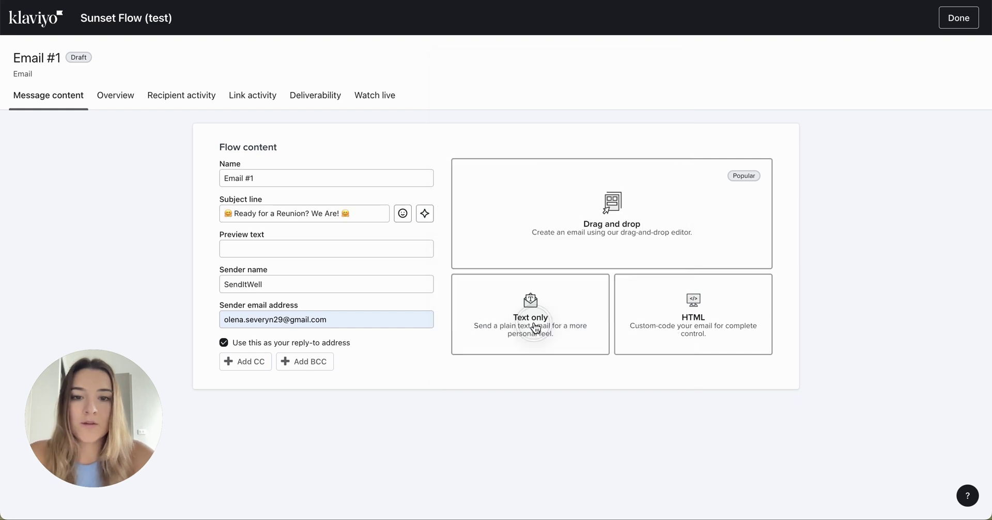
- Enter preview text 'Get a special offer!' and choose the text-only format
{"action": "left_click", "coordinate": [258, 251]}
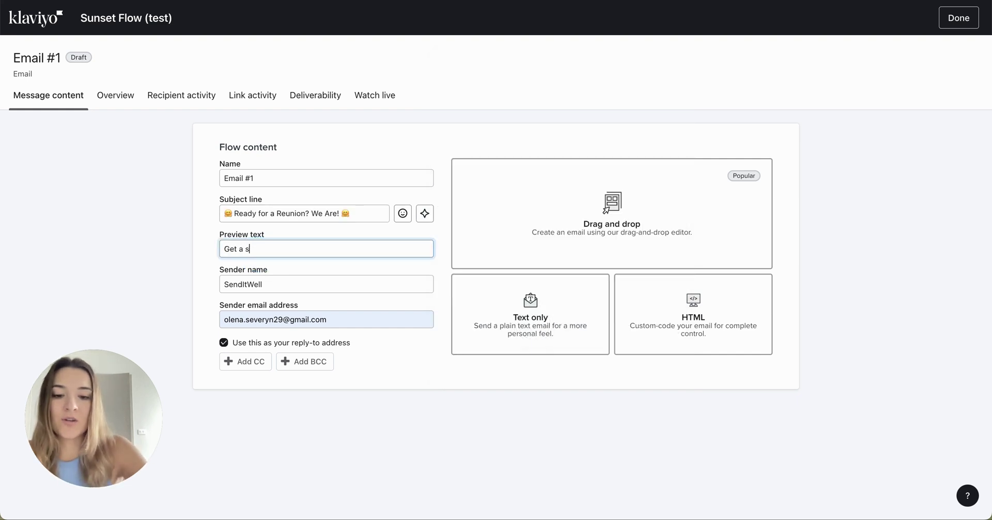
{"action": "type", "text": "Get a special offer!"}
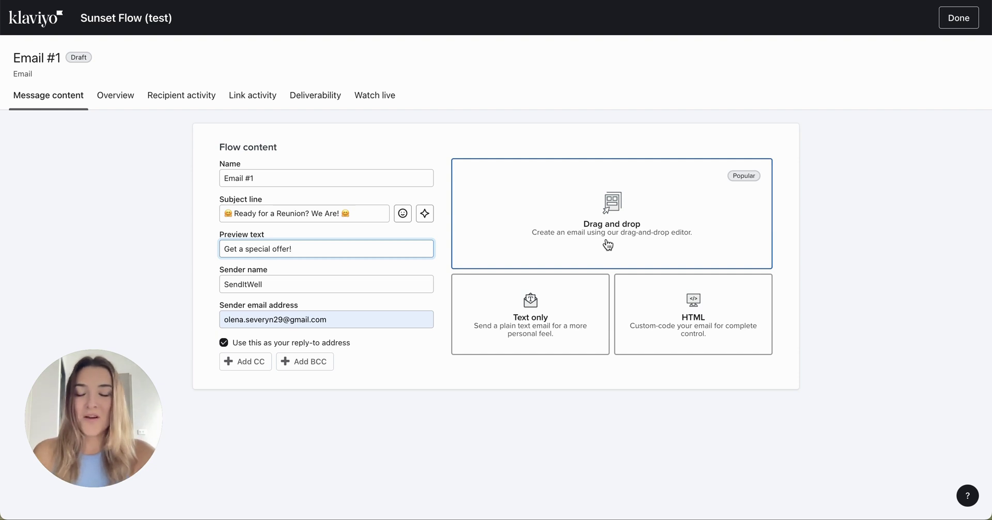
{"action": "left_click", "coordinate": [531, 319]}
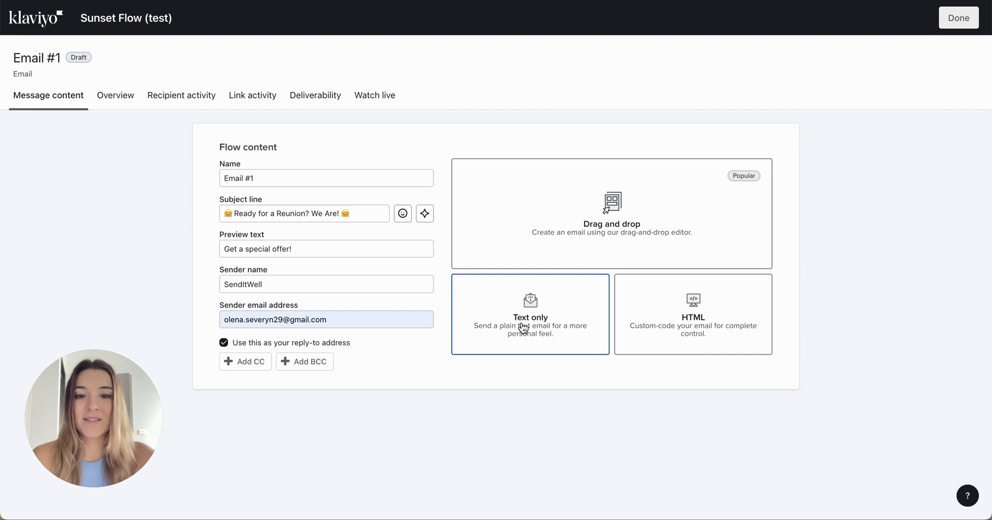
- In the text-only editor, change the greeting's first-name fallback to 'Friend'
{"action": "left_click", "coordinate": [530, 330]}
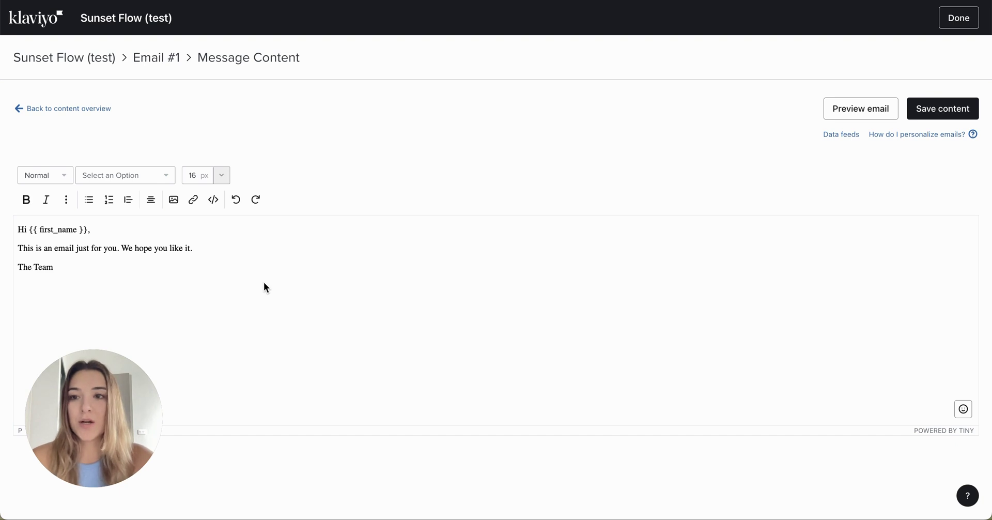
{"action": "left_click", "coordinate": [169, 258]}
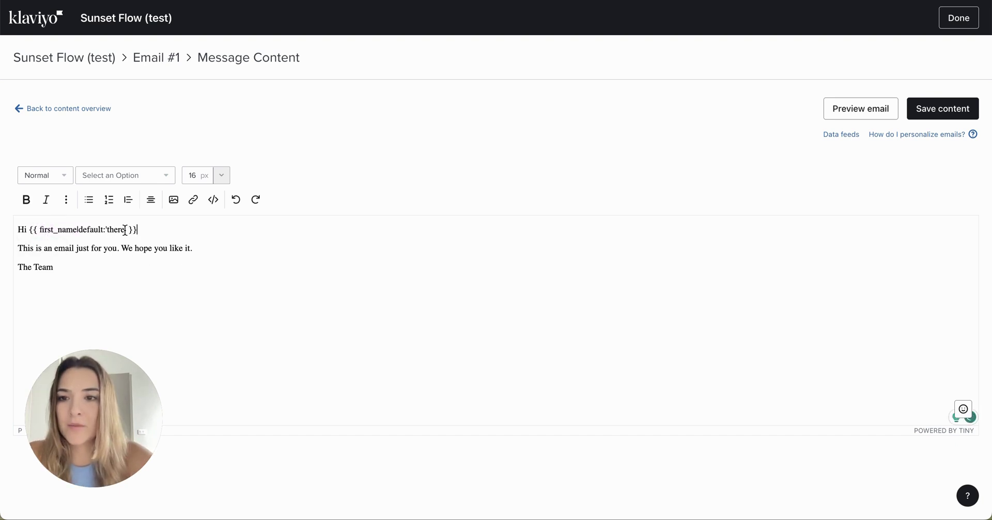
{"action": "double_click", "coordinate": [125, 229]}
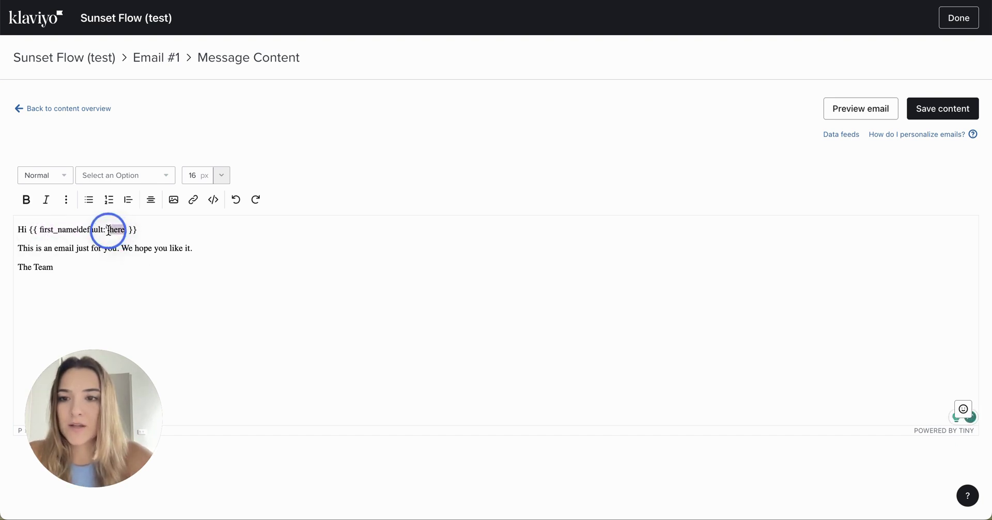
{"action": "type", "text": "t"}
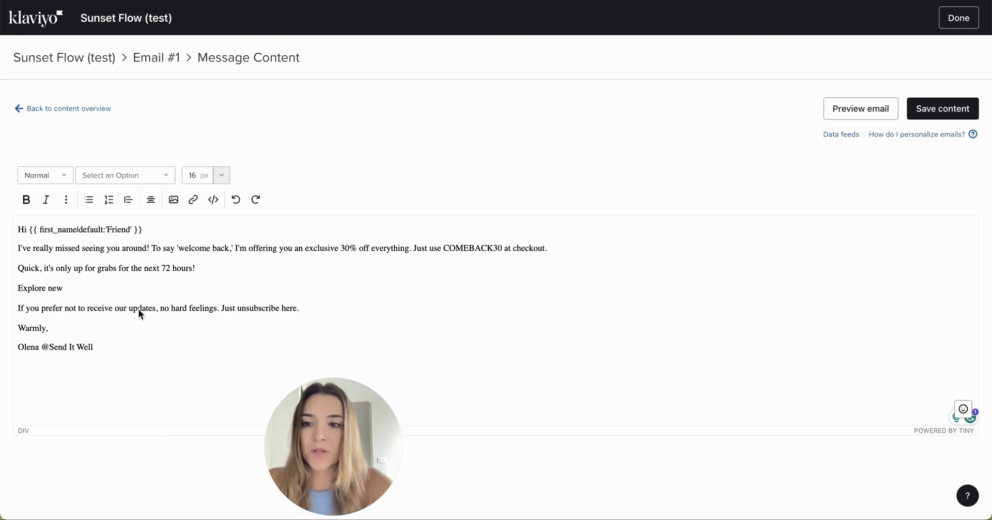
- Turn the 'Explore new' line into a link
{"action": "left_click", "coordinate": [66, 288]}
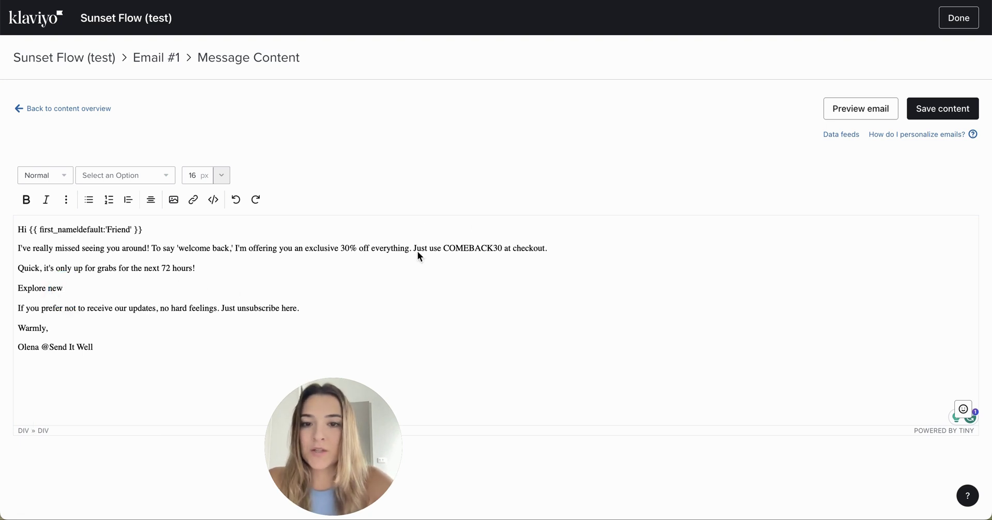
{"action": "left_click_drag", "start_coordinate": [207, 272], "coordinate": [126, 269]}
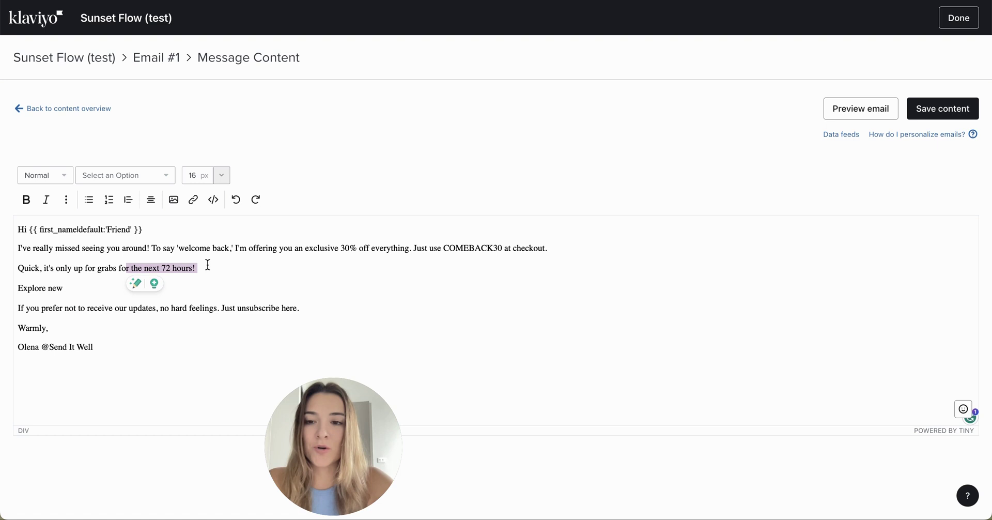
{"action": "left_click", "coordinate": [207, 265]}
{"action": "left_click_drag", "start_coordinate": [63, 288], "coordinate": [6, 292]}
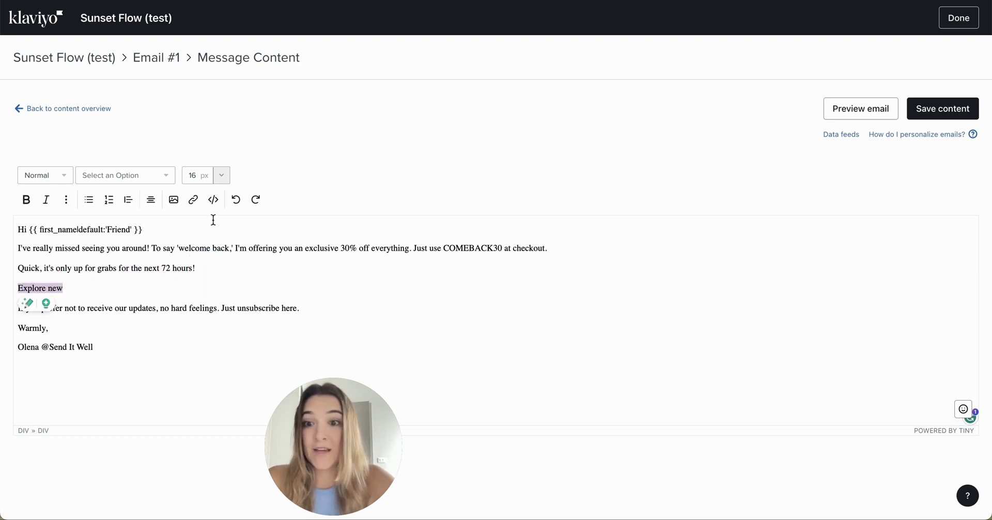
{"action": "key", "text": "ctrl+v"}
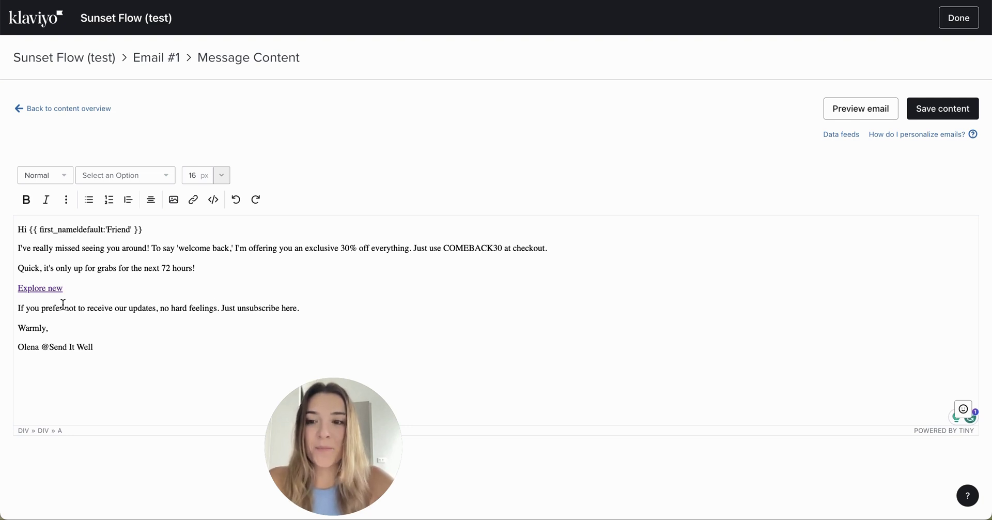
{"action": "left_click", "coordinate": [17, 307]}
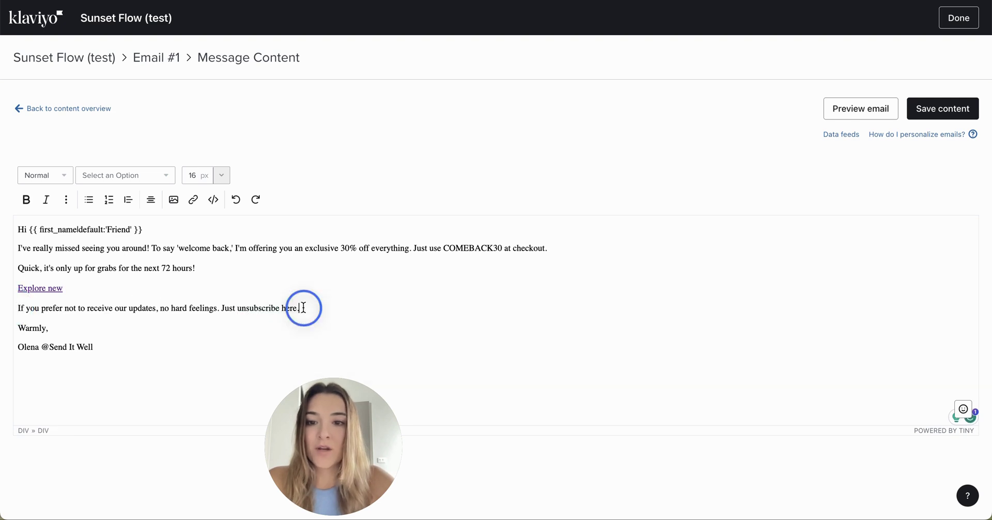
- Replace the plain 'unsubscribe here.' wording with the {% unsubscribe %} tag from the help article
{"action": "left_click_drag", "start_coordinate": [303, 307], "coordinate": [237, 309]}
{"action": "key", "text": "BackSpace"}
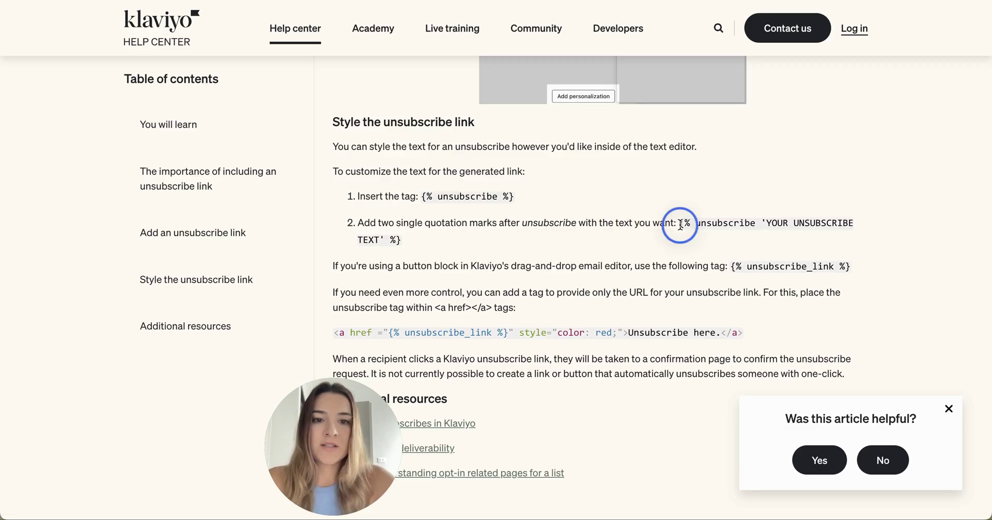
{"action": "left_click", "coordinate": [680, 224]}
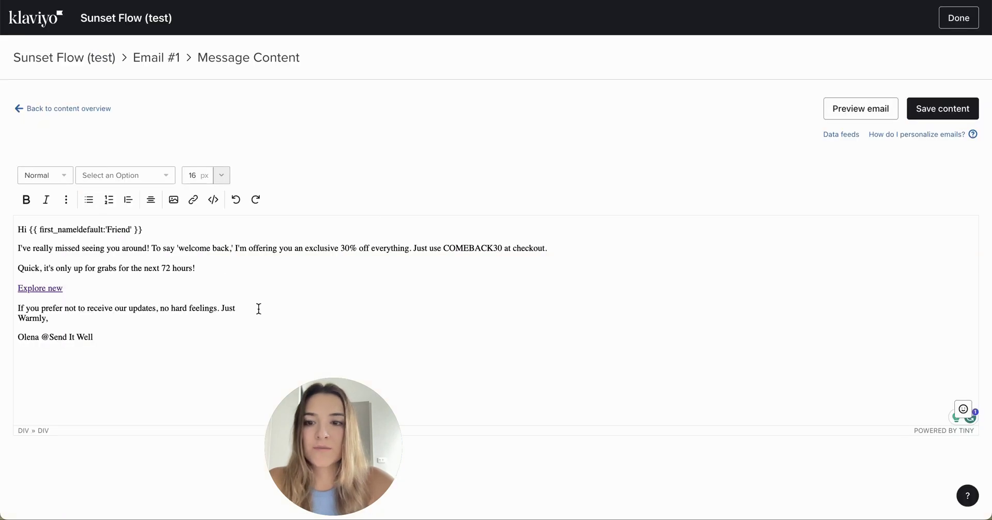
{"action": "left_click", "coordinate": [259, 308]}
{"action": "type", "text": "{% unsubscribe 'unsubscriber here' %}."}
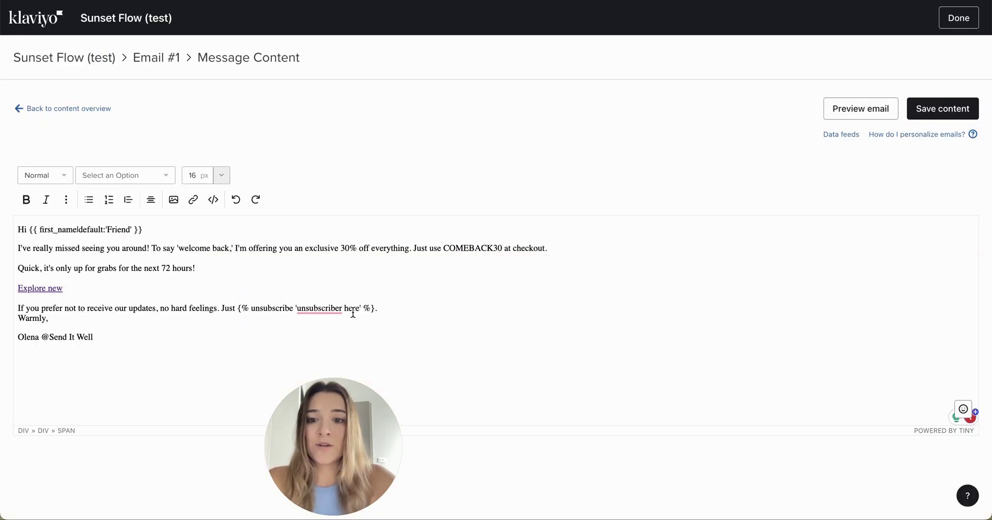
{"action": "left_click", "coordinate": [343, 309]}
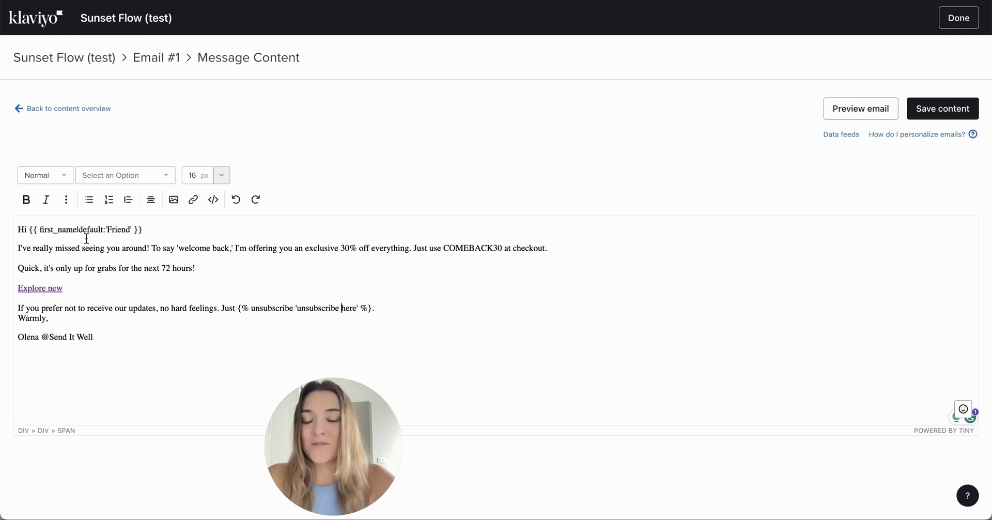
{"action": "left_click_drag", "start_coordinate": [18, 248], "coordinate": [62, 283]}
{"action": "left_click", "coordinate": [44, 288]}
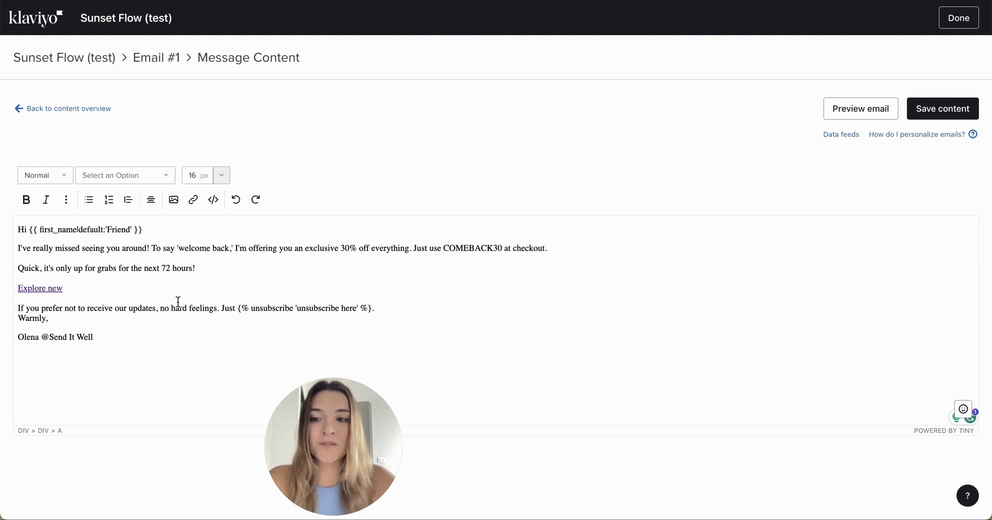
- Preview Email #1 directly in Klaviyo, then close the preview
{"action": "left_click", "coordinate": [841, 108]}
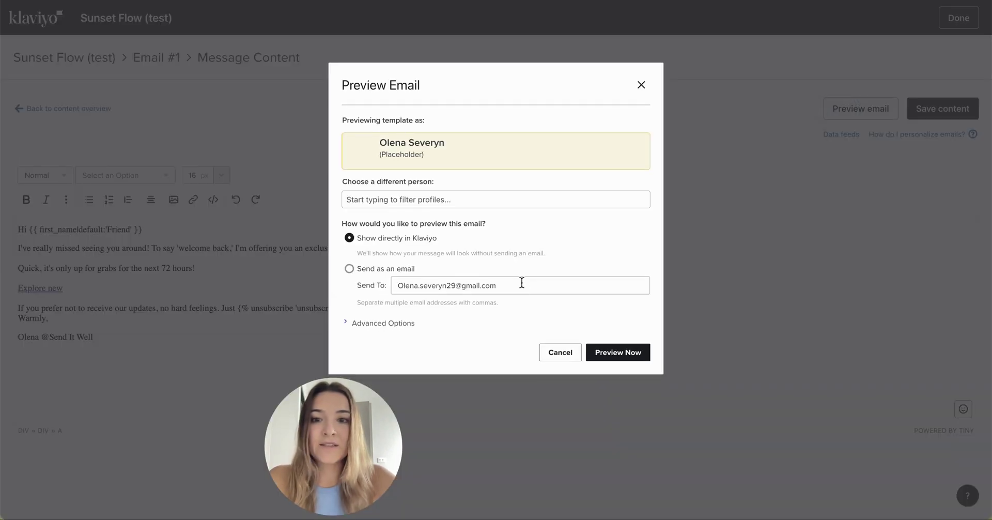
{"action": "left_click", "coordinate": [624, 353]}
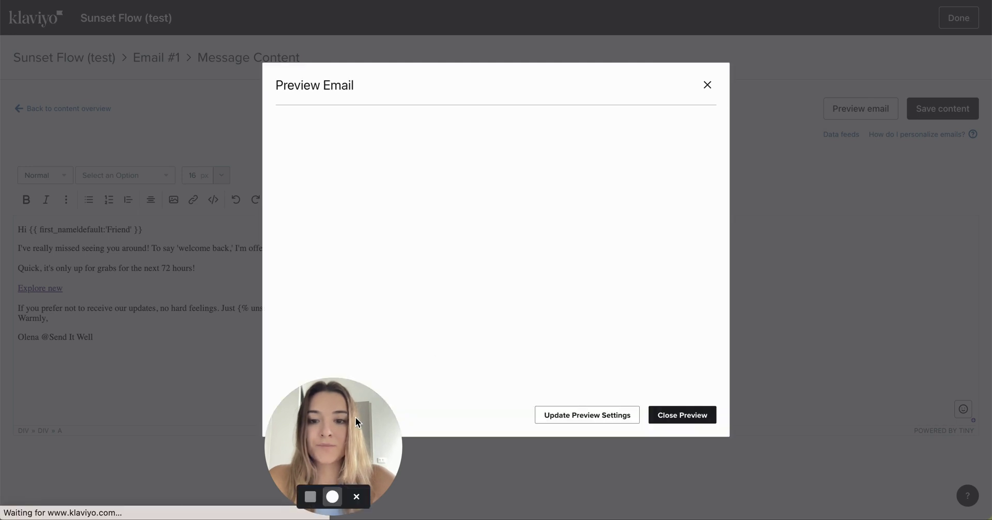
{"action": "left_click_drag", "start_coordinate": [355, 416], "coordinate": [116, 385]}
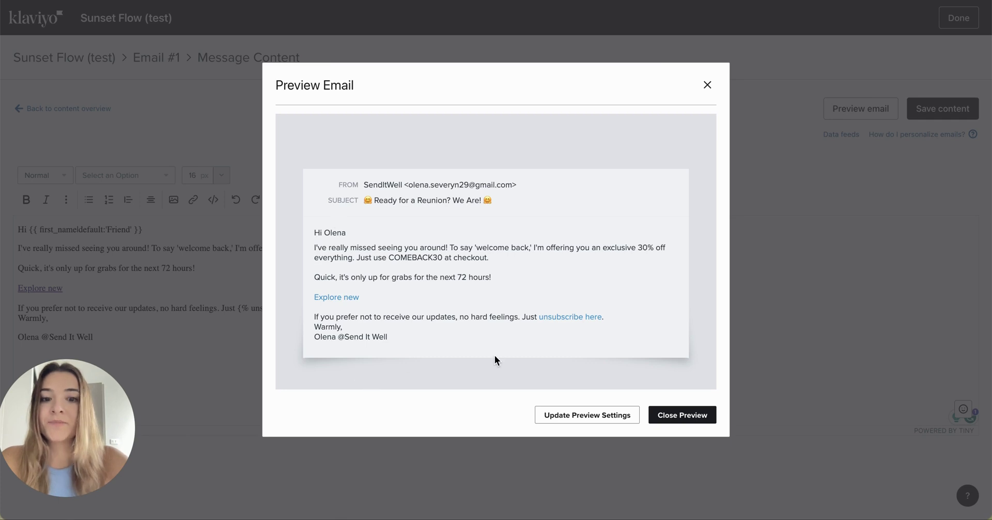
{"action": "left_click", "coordinate": [677, 415]}
- Save Email #1's content and return to the flow builder
{"action": "left_click", "coordinate": [955, 115]}
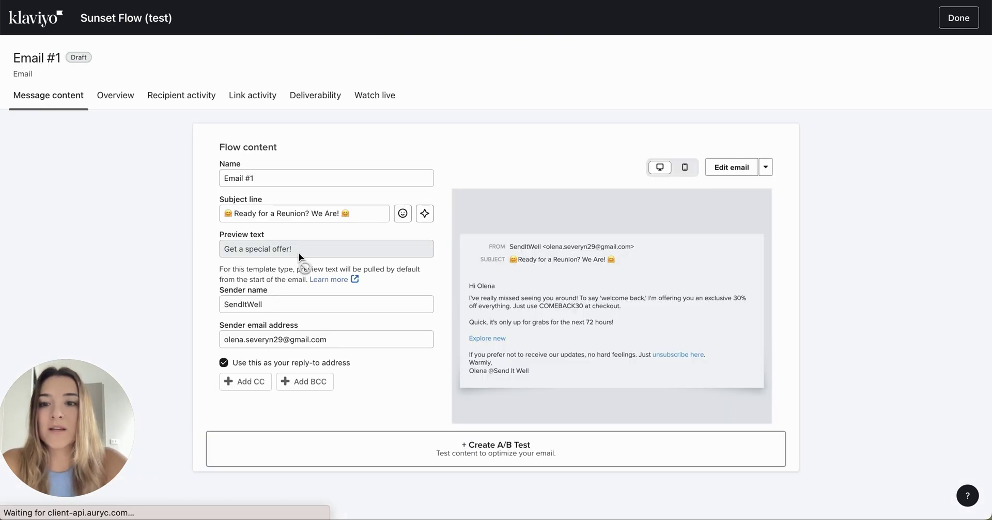
{"action": "left_click", "coordinate": [293, 240]}
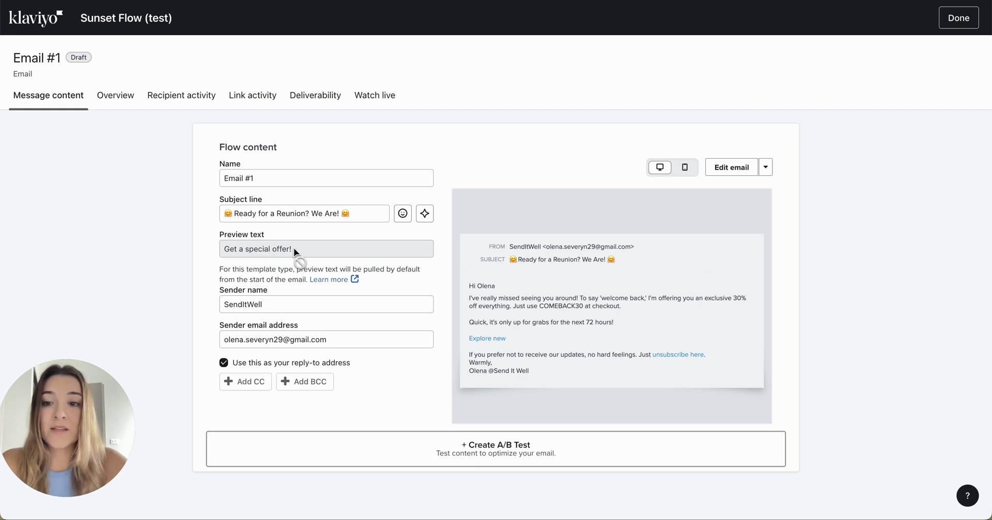
{"action": "left_click", "coordinate": [238, 236]}
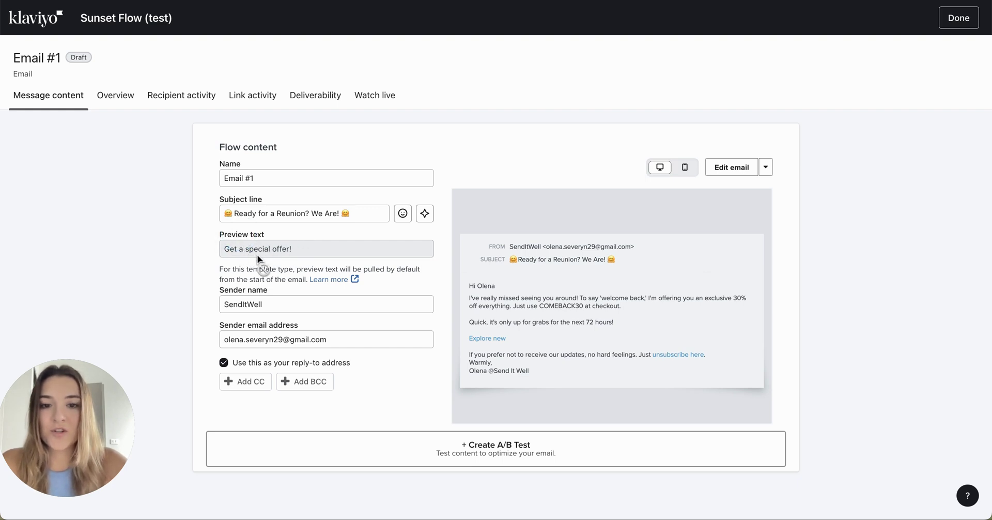
{"action": "left_click_drag", "start_coordinate": [363, 218], "coordinate": [151, 213]}
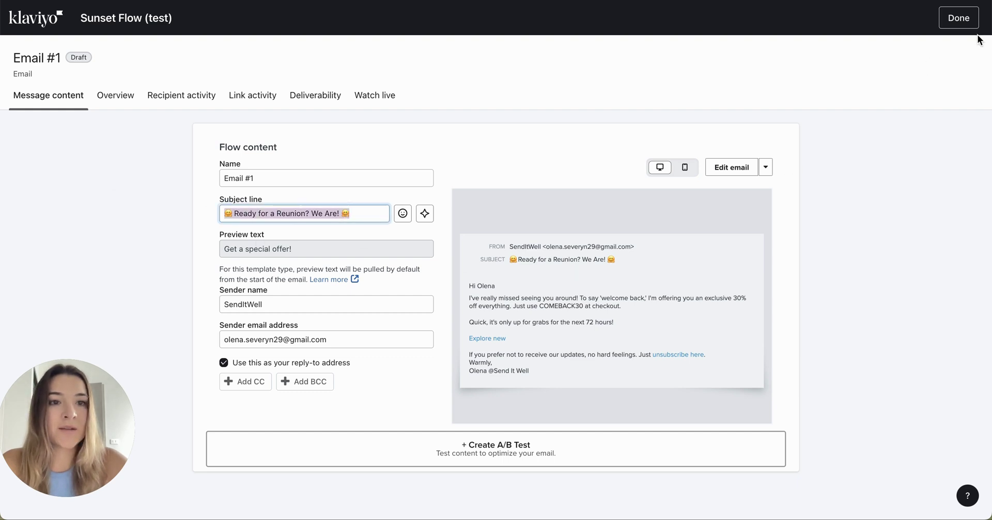
{"action": "left_click", "coordinate": [958, 18]}
{"action": "left_click_drag", "start_coordinate": [55, 418], "coordinate": [293, 387]}
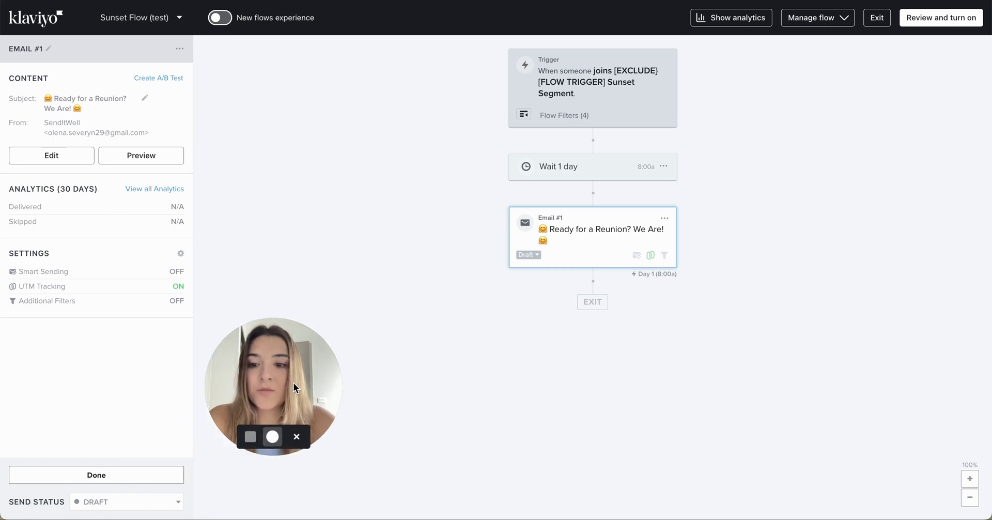
- Add Email #2 below Email #1 with a time delay between them
{"action": "left_click", "coordinate": [134, 475]}
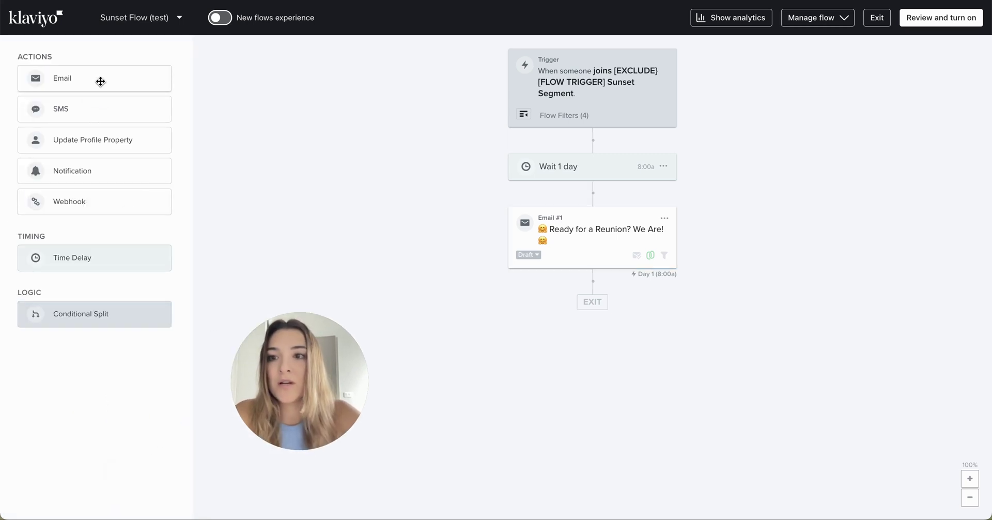
{"action": "left_click_drag", "start_coordinate": [99, 77], "coordinate": [505, 303]}
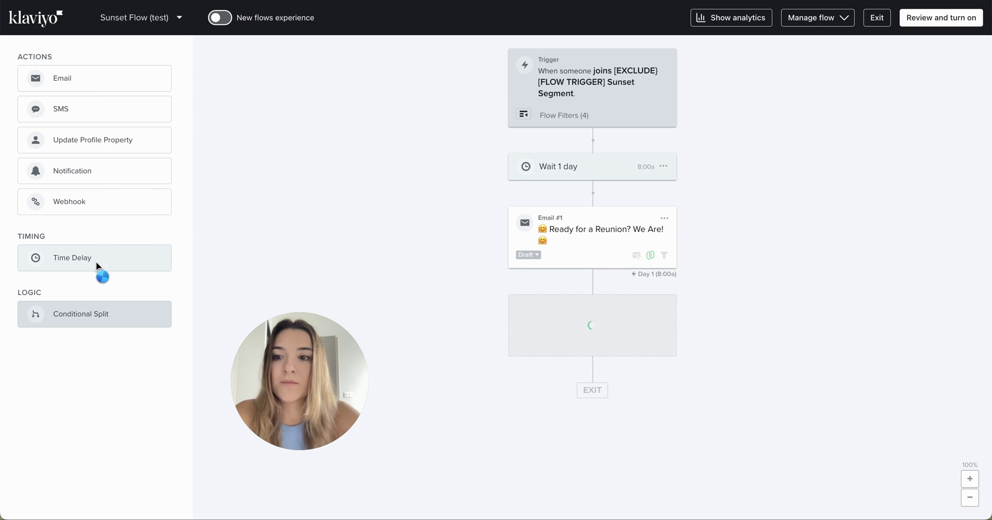
{"action": "left_click_drag", "start_coordinate": [100, 270], "coordinate": [610, 310]}
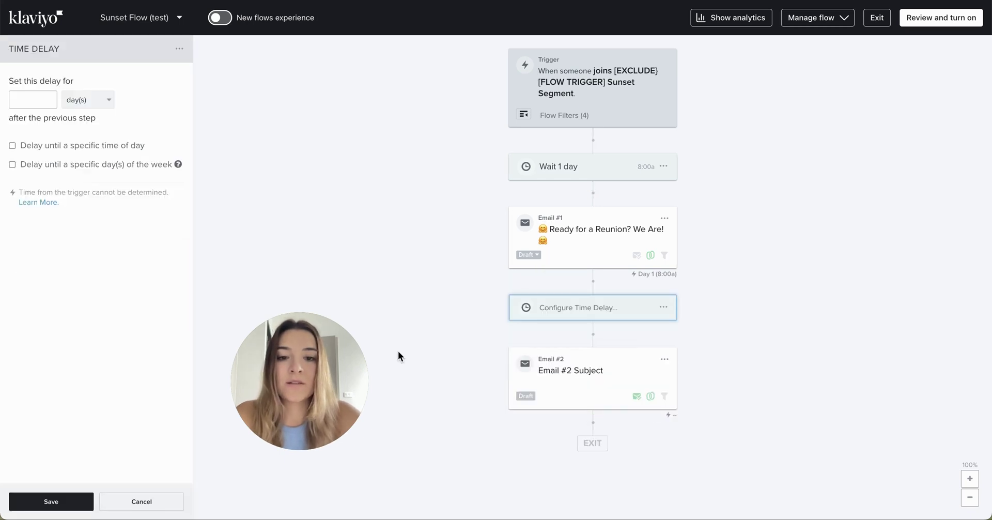
- Set the delay to 1 day until 3:30pm in the recipient's local timezone
{"action": "left_click", "coordinate": [12, 145]}
{"action": "left_click", "coordinate": [34, 164]}
{"action": "type", "text": "3"}
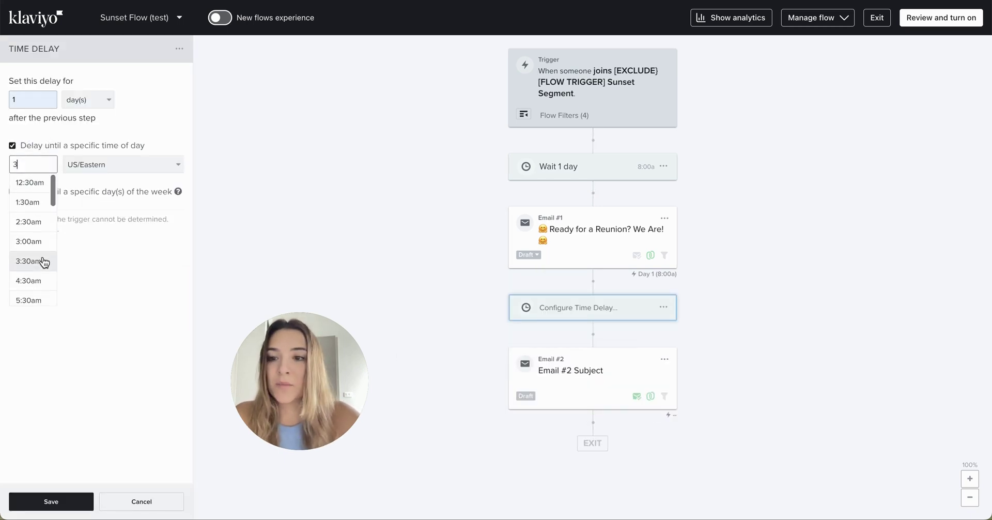
{"action": "scroll", "coordinate": [41, 259], "scroll_direction": "down", "scroll_amount": 3}
{"action": "scroll", "coordinate": [37, 237], "scroll_direction": "up", "scroll_amount": 2}
{"action": "scroll", "coordinate": [34, 239], "scroll_direction": "down", "scroll_amount": 3}
{"action": "left_click", "coordinate": [33, 212]}
{"action": "left_click", "coordinate": [118, 164]}
{"action": "left_click", "coordinate": [114, 204]}
{"action": "key", "text": "Return"}
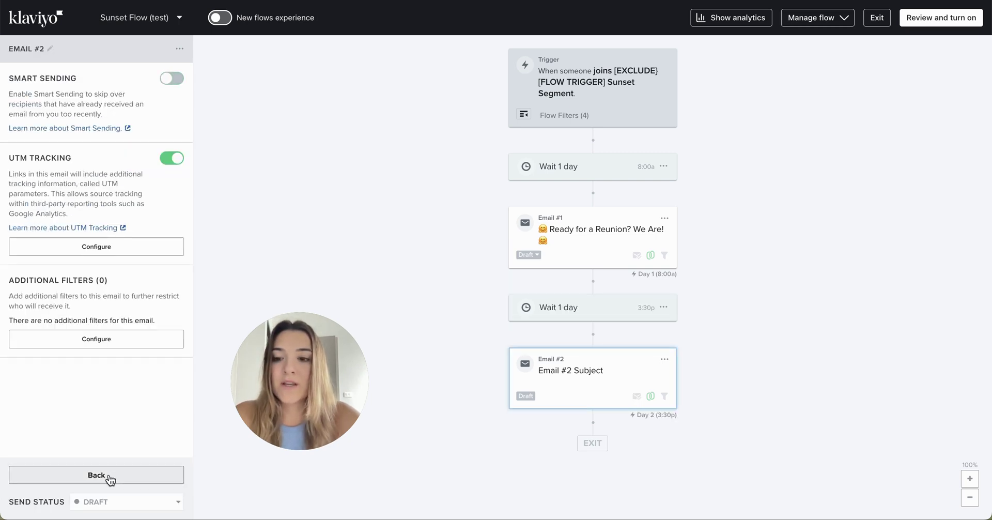
{"action": "left_click", "coordinate": [106, 475]}
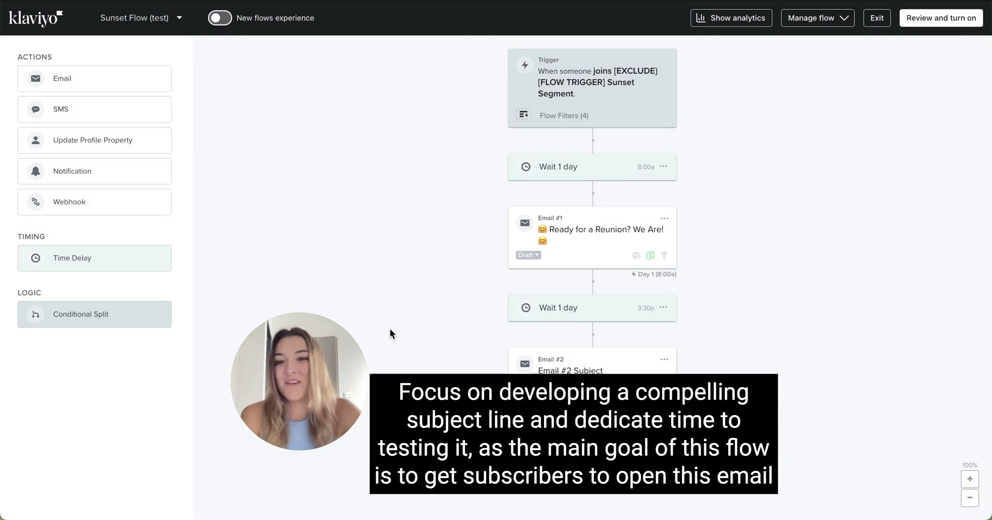
{"action": "mouse_move", "coordinate": [325, 343]}
{"action": "left_click_drag", "start_coordinate": [324, 341], "coordinate": [158, 380]}
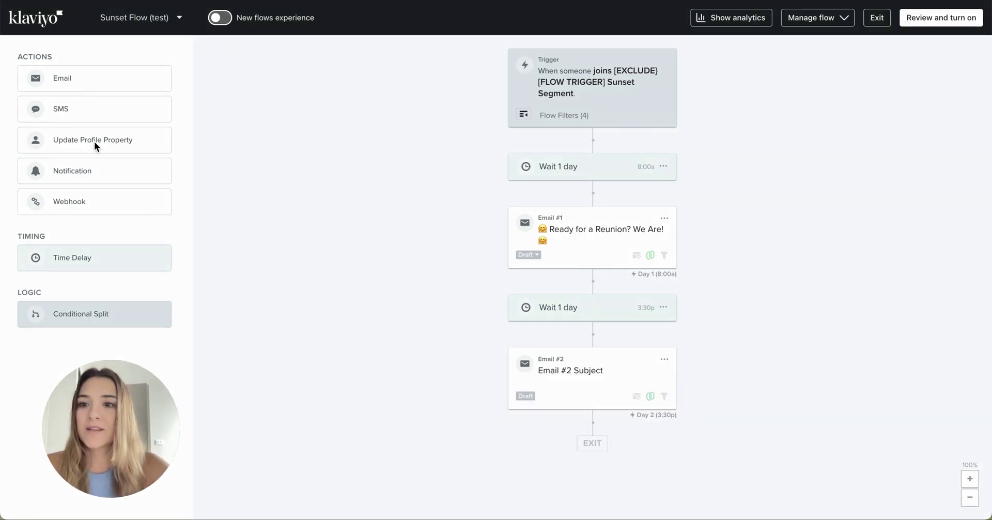
- Add a 5-day time delay after Email #2 with no specific time of day
{"action": "left_click_drag", "start_coordinate": [106, 266], "coordinate": [603, 439]}
{"action": "type", "text": "5"}
{"action": "left_click", "coordinate": [57, 151]}
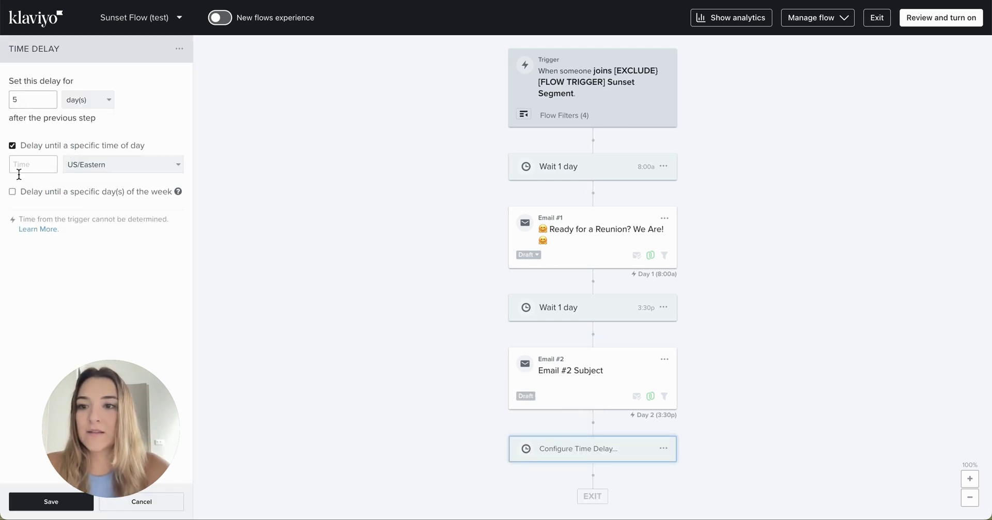
{"action": "left_click", "coordinate": [12, 145]}
{"action": "left_click", "coordinate": [51, 502]}
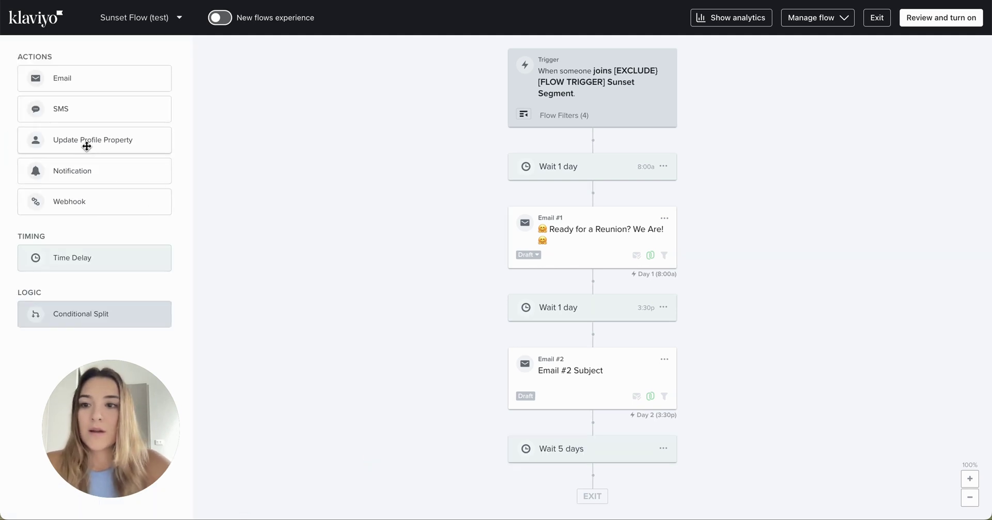
- Add an Update Profile Property step after the wait, choosing to create a new property
{"action": "left_click_drag", "start_coordinate": [87, 146], "coordinate": [589, 354]}
{"action": "scroll", "coordinate": [579, 403], "scroll_direction": "down", "scroll_amount": 2}
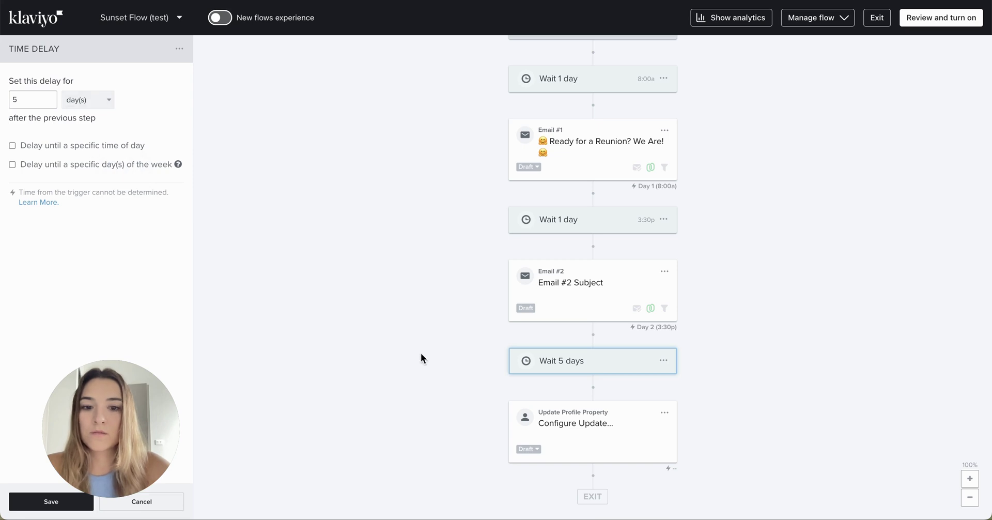
{"action": "left_click", "coordinate": [580, 406]}
{"action": "left_click", "coordinate": [69, 169]}
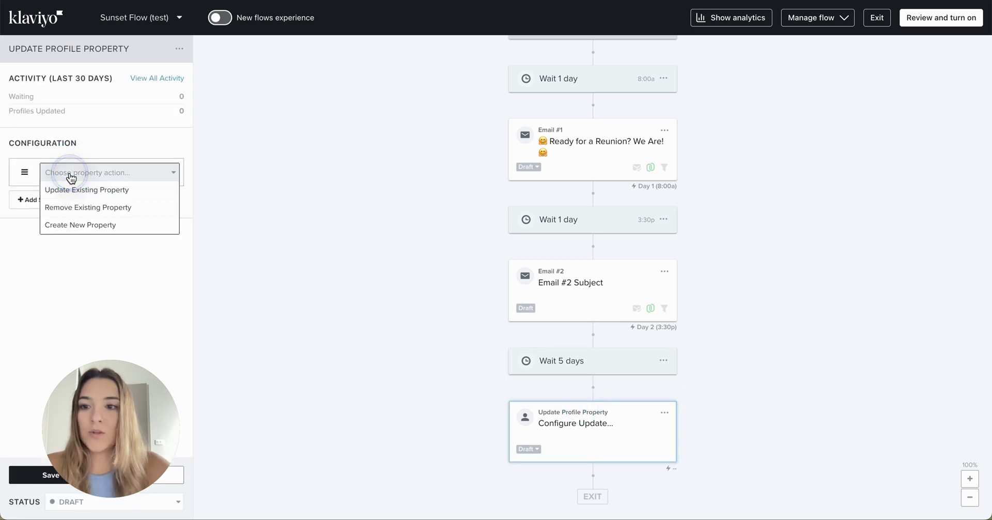
{"action": "left_click", "coordinate": [85, 225]}
- Name the property 'Unengaged', make it Boolean set to True, and save
{"action": "left_click", "coordinate": [69, 200]}
{"action": "type", "text": "Unengag"}
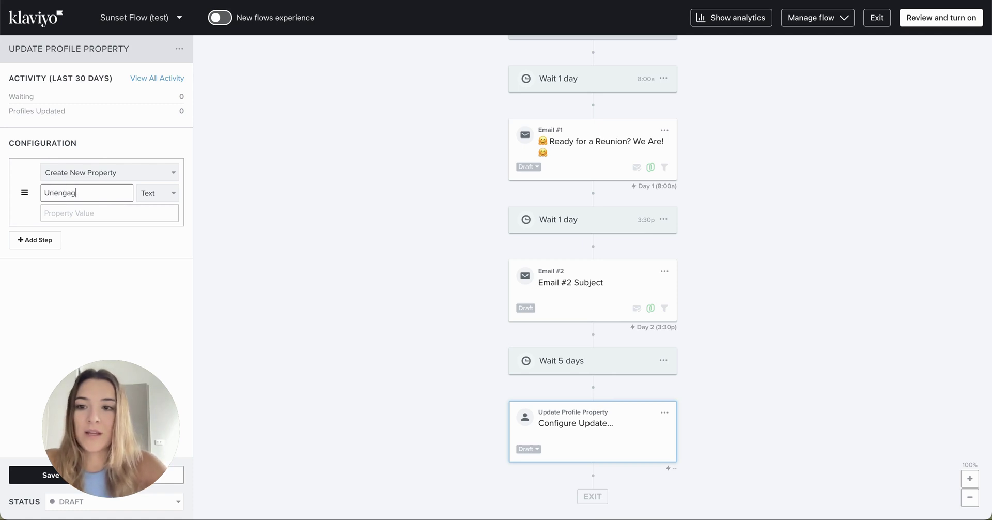
{"action": "type", "text": "ed"}
{"action": "left_click", "coordinate": [158, 193]}
{"action": "left_click", "coordinate": [159, 284]}
{"action": "left_click", "coordinate": [93, 221]}
{"action": "left_click", "coordinate": [92, 230]}
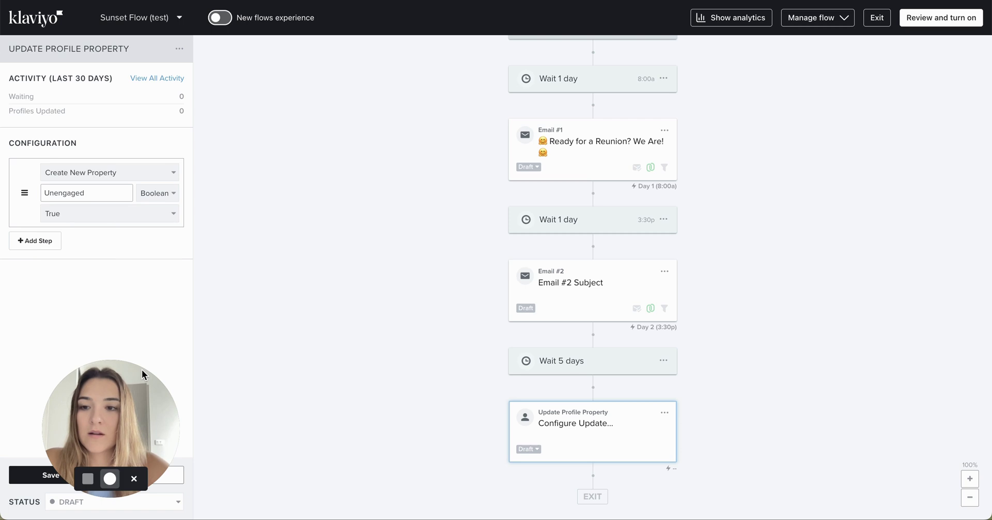
{"action": "left_click_drag", "start_coordinate": [107, 402], "coordinate": [117, 321]}
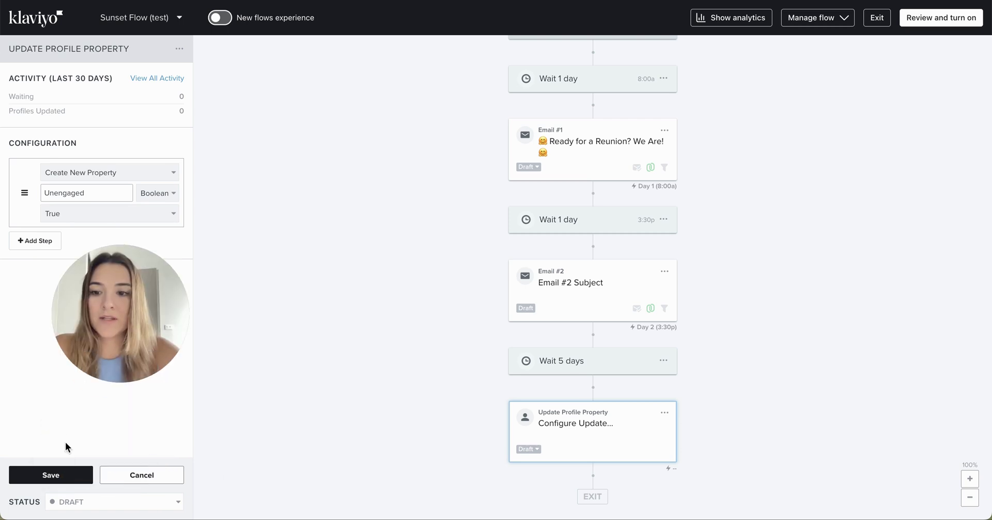
{"action": "left_click", "coordinate": [63, 476]}
{"action": "left_click_drag", "start_coordinate": [106, 287], "coordinate": [294, 401]}
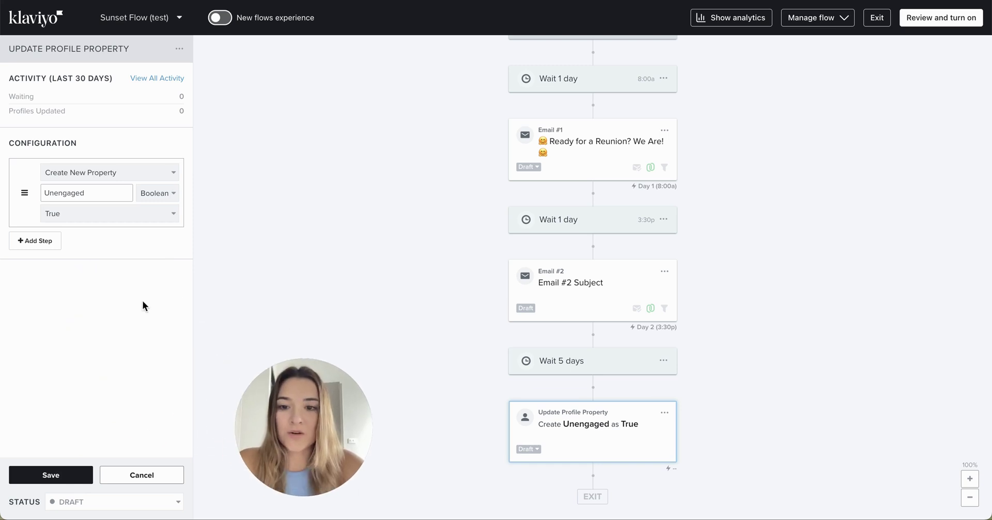
{"action": "scroll", "coordinate": [414, 320], "scroll_direction": "up", "scroll_amount": 2}
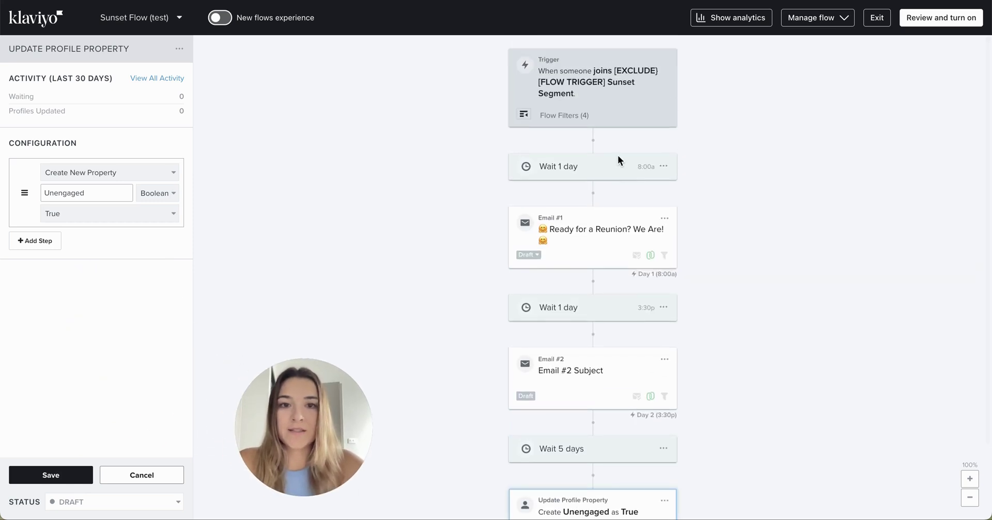
- Review the Sunset Flow trigger's flow filters in Trigger Setup
{"action": "scroll", "coordinate": [586, 323], "scroll_direction": "down", "scroll_amount": 2}
{"action": "left_click", "coordinate": [563, 50]}
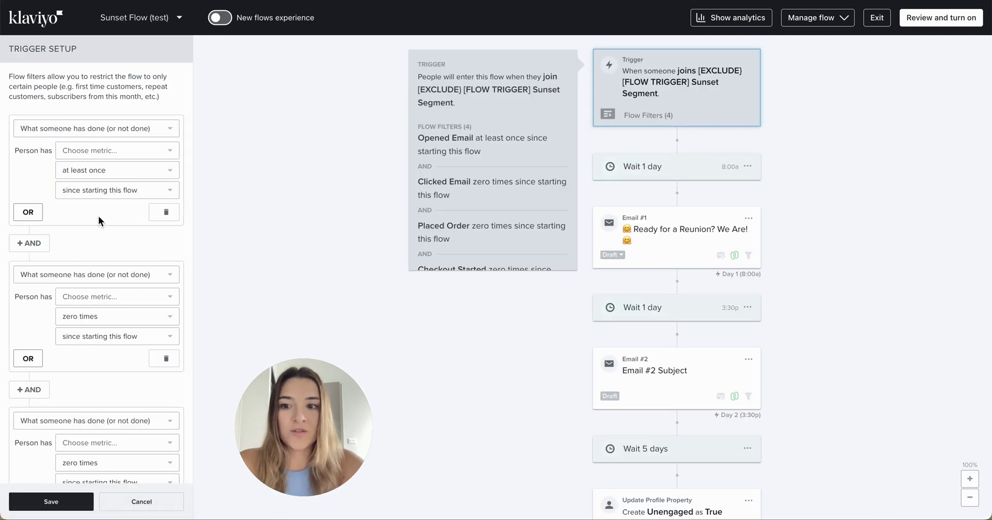
{"action": "scroll", "coordinate": [98, 215], "scroll_direction": "down", "scroll_amount": 3}
{"action": "scroll", "coordinate": [91, 226], "scroll_direction": "down", "scroll_amount": 3}
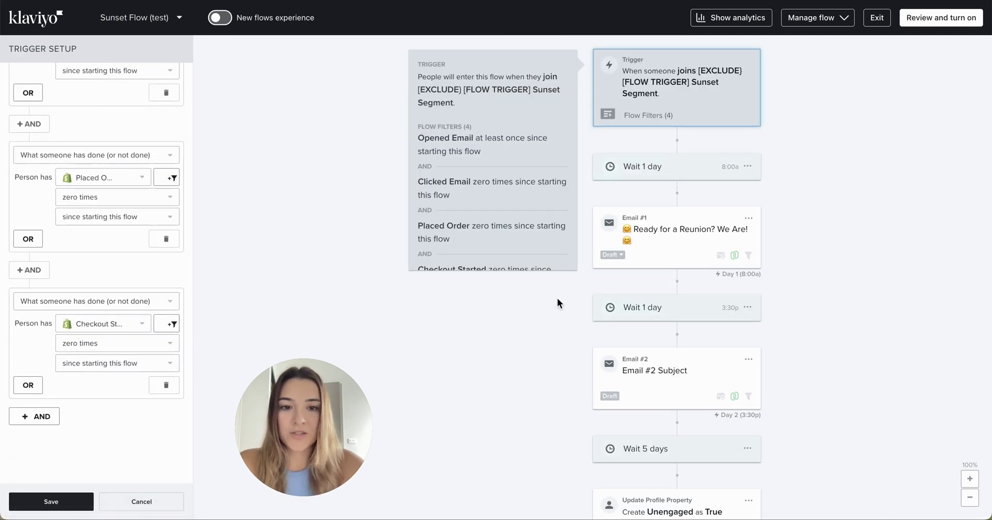
{"action": "scroll", "coordinate": [689, 180], "scroll_direction": "down", "scroll_amount": 1}
{"action": "scroll", "coordinate": [689, 181], "scroll_direction": "down", "scroll_amount": 2}
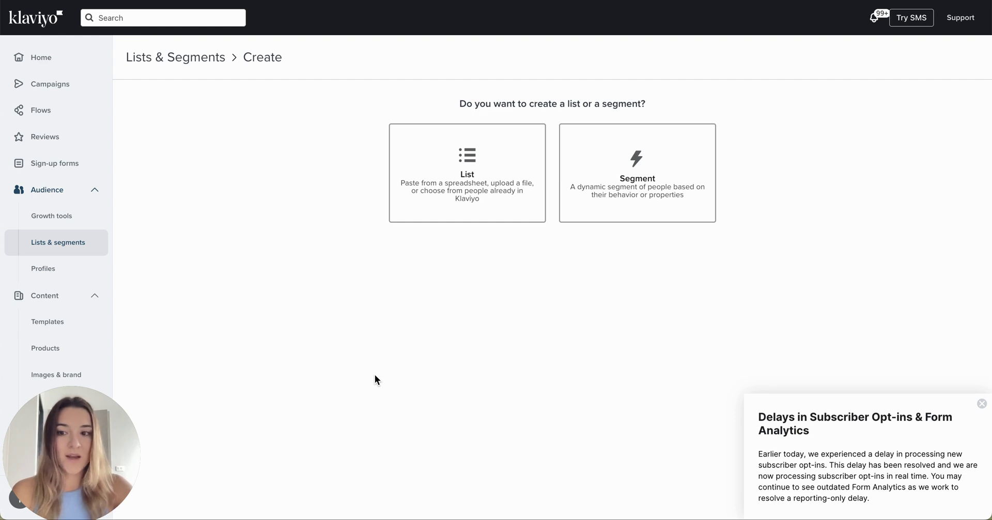
- Create a segment named Sunset Unengaged filtered on the Unengaged profile property
{"action": "left_click", "coordinate": [648, 169]}
{"action": "left_click", "coordinate": [406, 124]}
{"action": "left_click", "coordinate": [392, 163]}
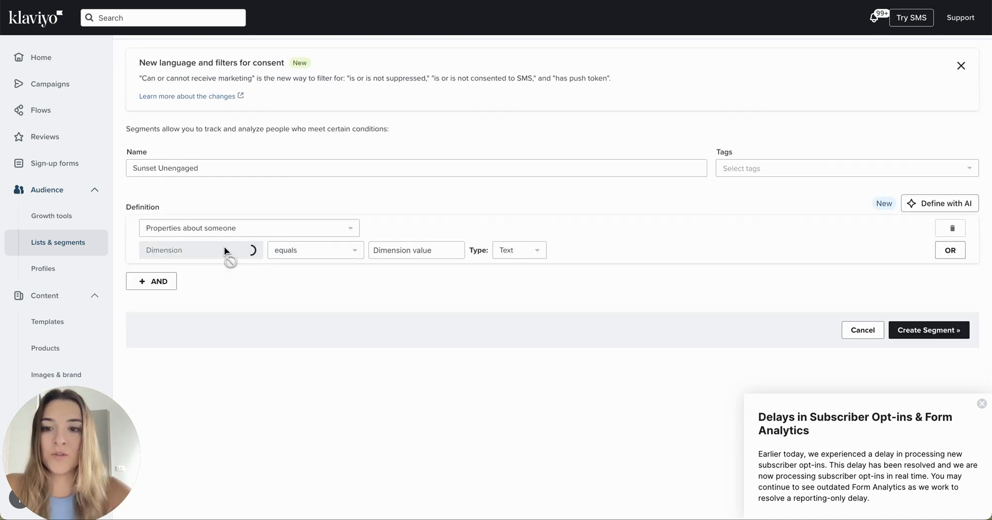
{"action": "left_click", "coordinate": [227, 250]}
{"action": "left_click", "coordinate": [220, 275]}
{"action": "type", "text": "une"}
{"action": "left_click", "coordinate": [212, 326]}
- Set the Unengaged condition to type Boolean, is true
{"action": "left_click", "coordinate": [316, 254]}
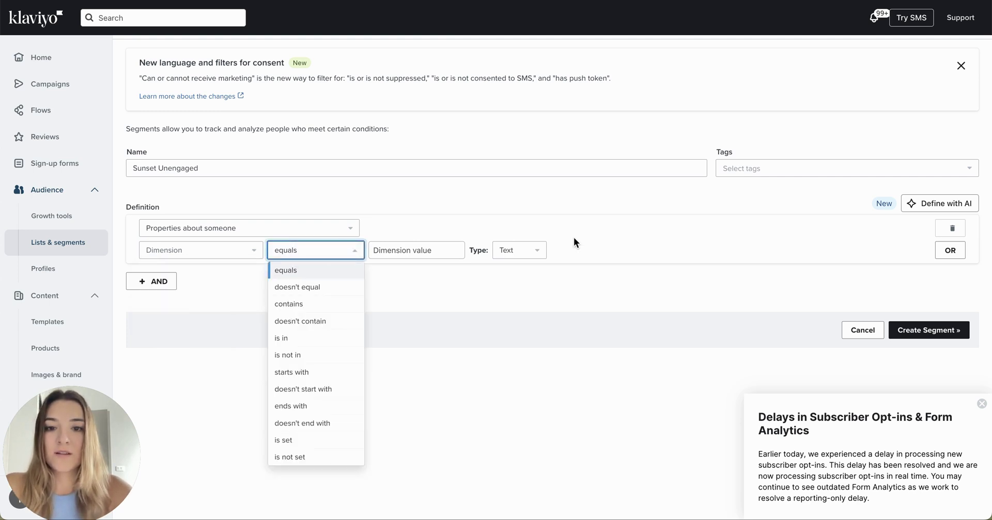
{"action": "left_click", "coordinate": [534, 251]}
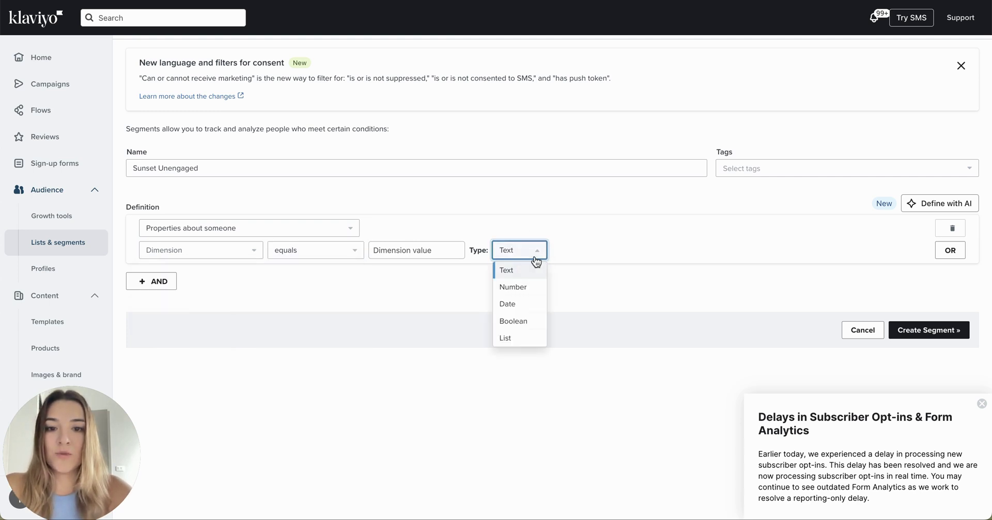
{"action": "left_click", "coordinate": [522, 321]}
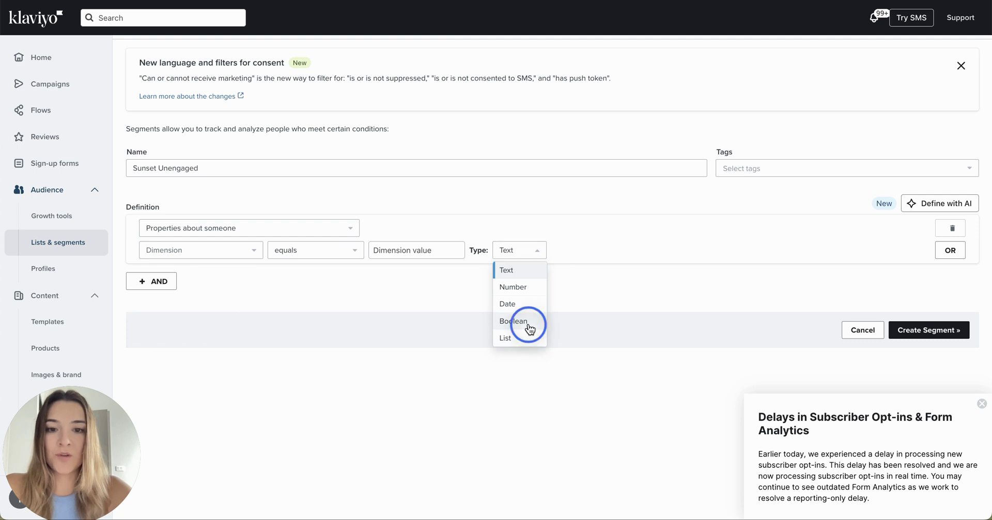
{"action": "left_click", "coordinate": [329, 251]}
{"action": "left_click", "coordinate": [447, 327]}
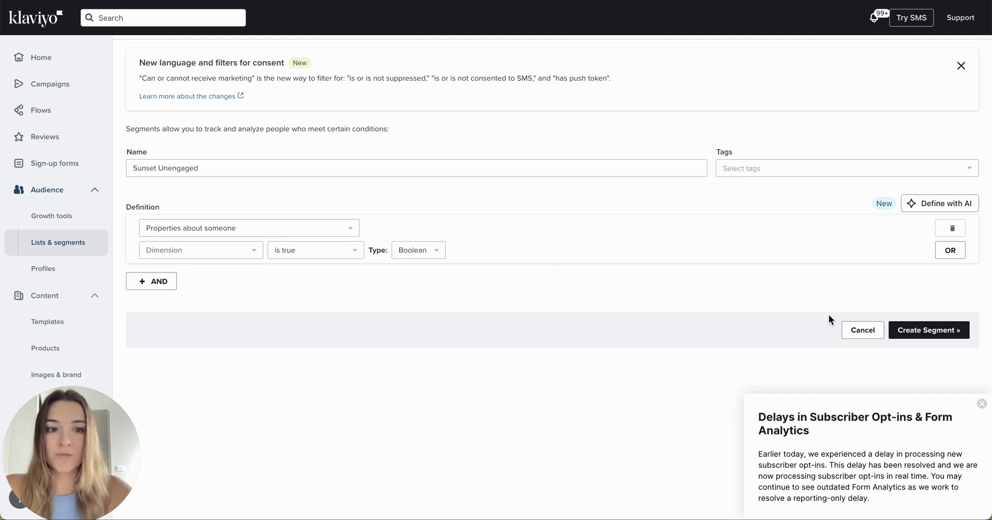
- Add an AND condition that profiles can receive email marketing, then recheck the Unengaged property
{"action": "left_click", "coordinate": [151, 281]}
{"action": "left_click", "coordinate": [227, 415]}
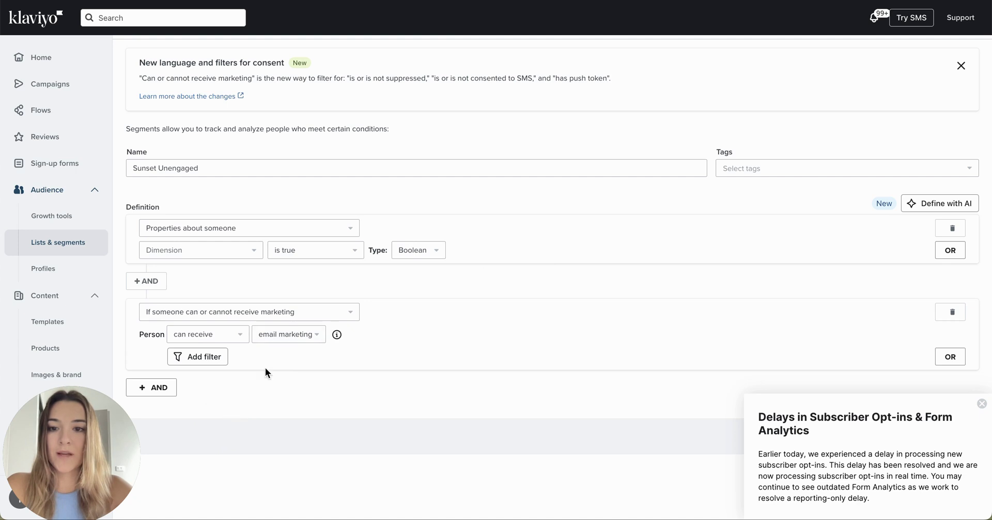
{"action": "left_click", "coordinate": [982, 406]}
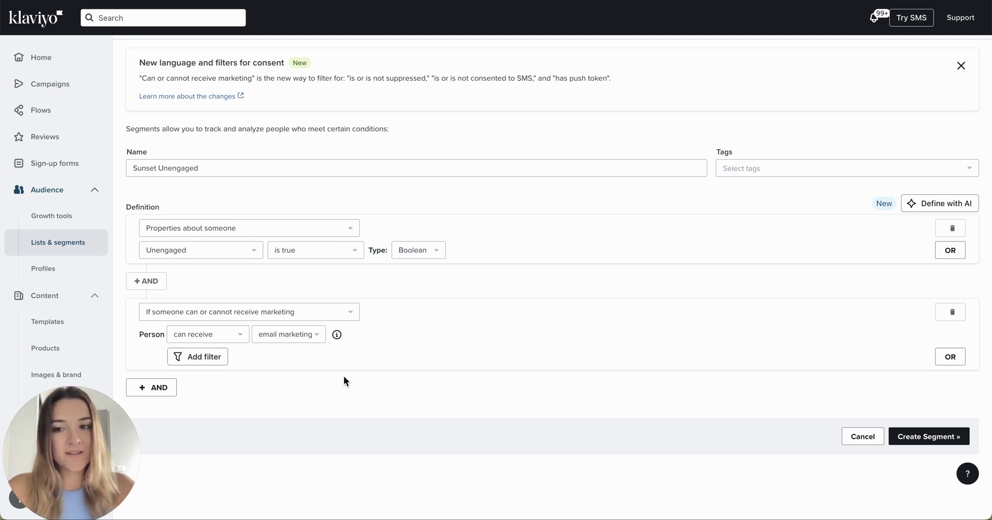
{"action": "left_click", "coordinate": [237, 257]}
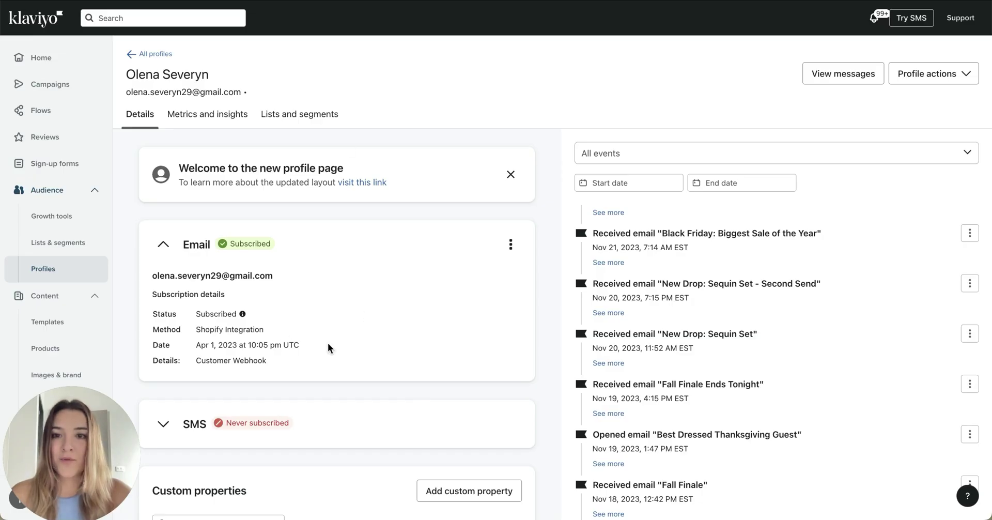
{"action": "scroll", "coordinate": [514, 215], "scroll_direction": "down", "scroll_amount": 3}
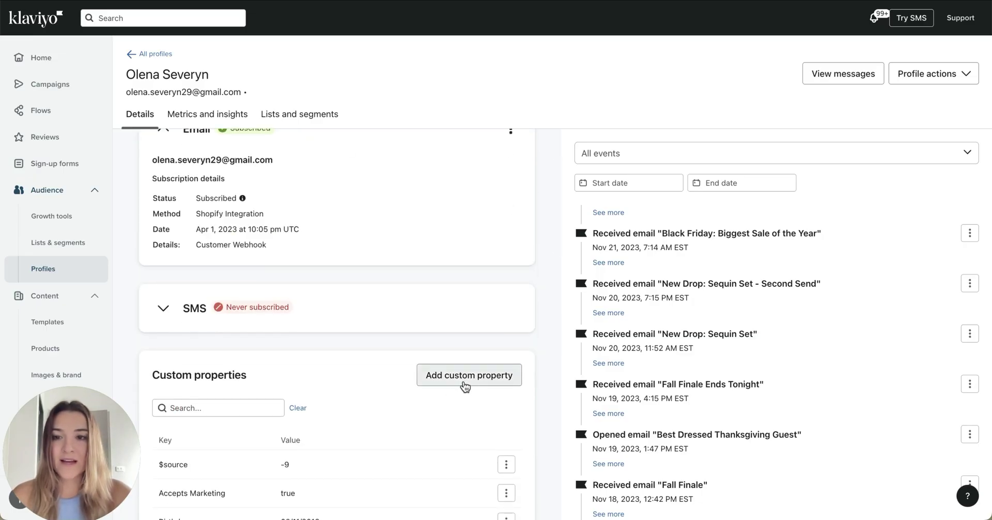
{"action": "left_click", "coordinate": [464, 383]}
{"action": "left_click", "coordinate": [420, 170]}
{"action": "type", "text": "Unenga"}
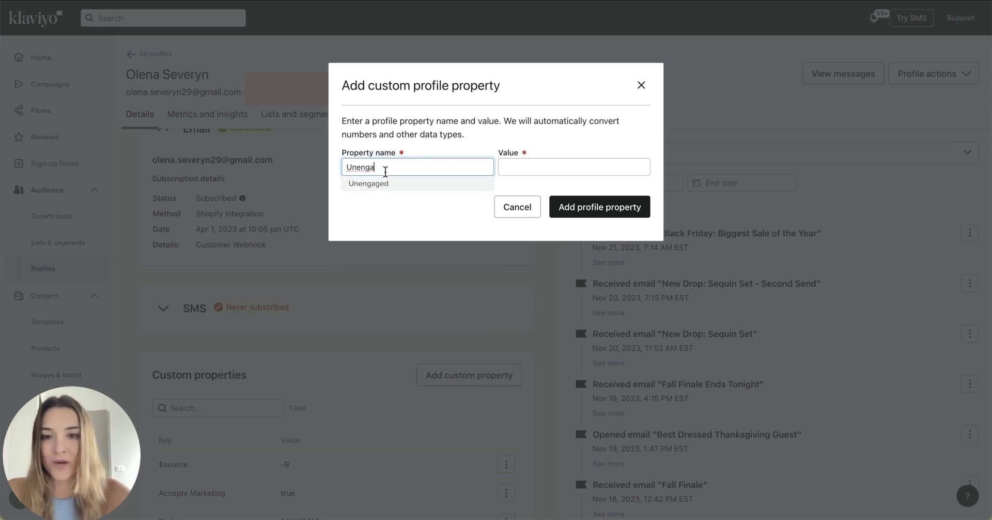
{"action": "type", "text": "ged"}
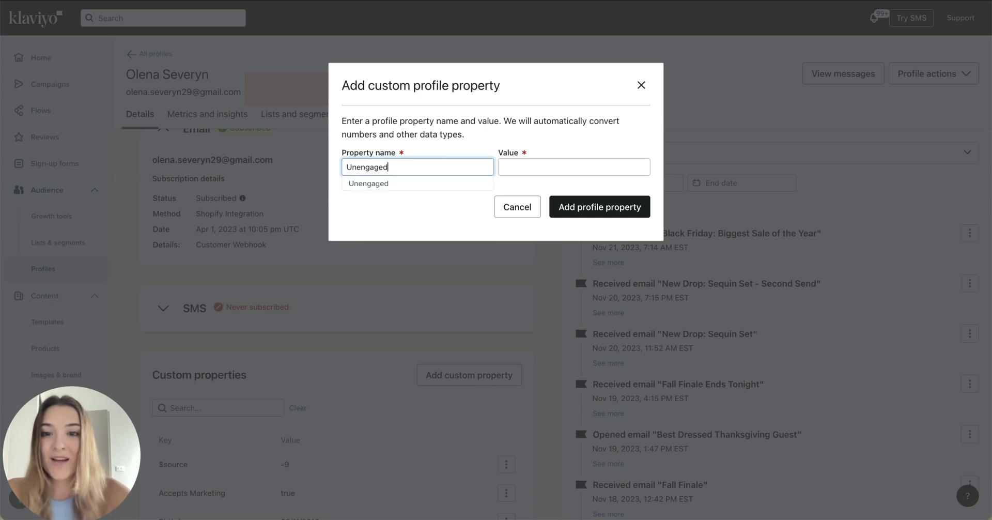
{"action": "left_click", "coordinate": [527, 166]}
{"action": "type", "text": "True"}
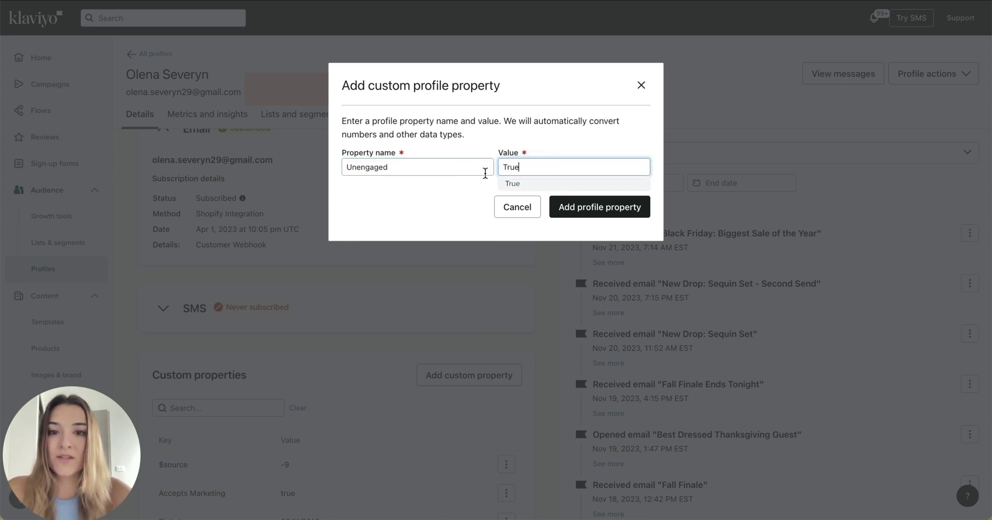
{"action": "left_click_drag", "start_coordinate": [395, 173], "coordinate": [343, 166]}
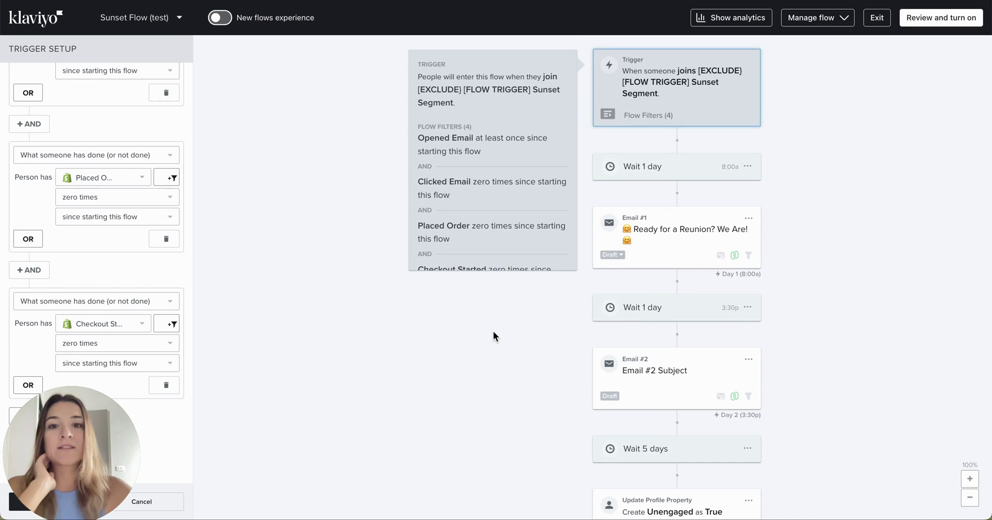
- Bring up Add past profiles from the Sunset Flow's Manage flow menu
{"action": "left_click", "coordinate": [821, 17]}
{"action": "left_click", "coordinate": [830, 63]}
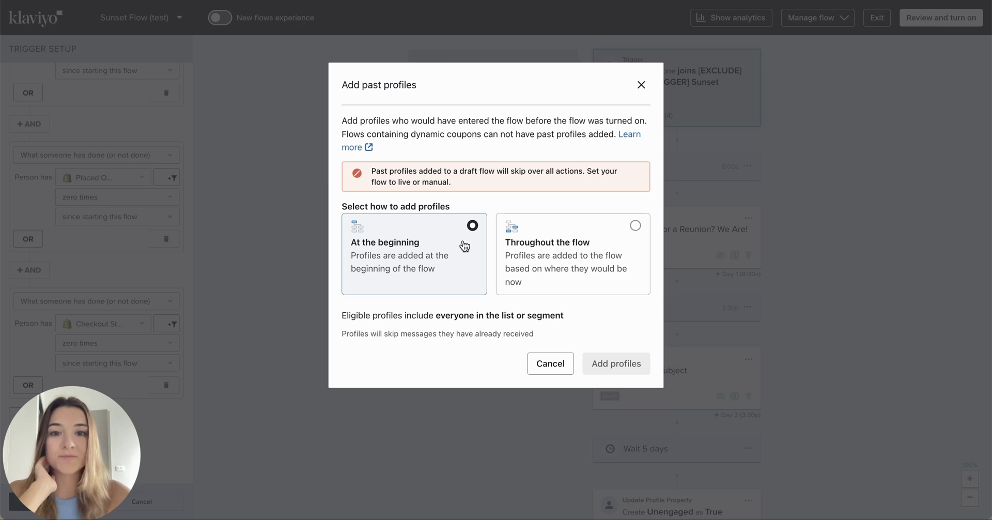